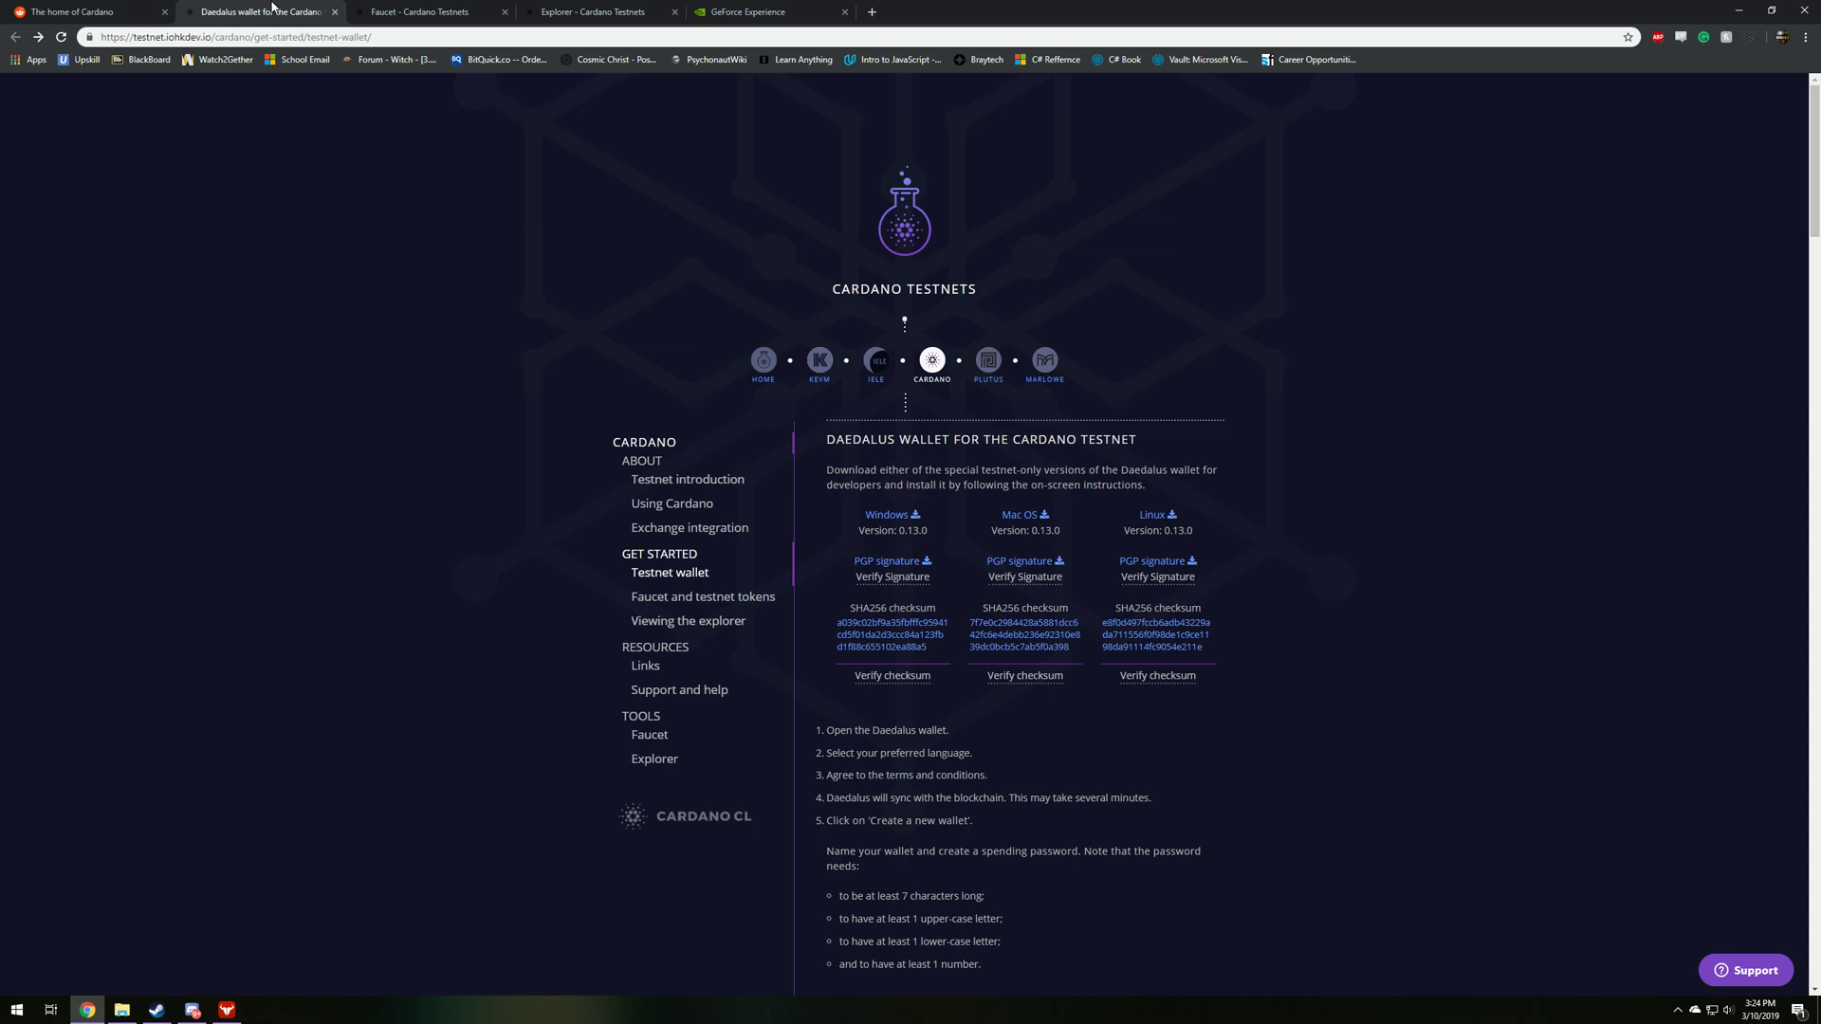
click(147, 36)
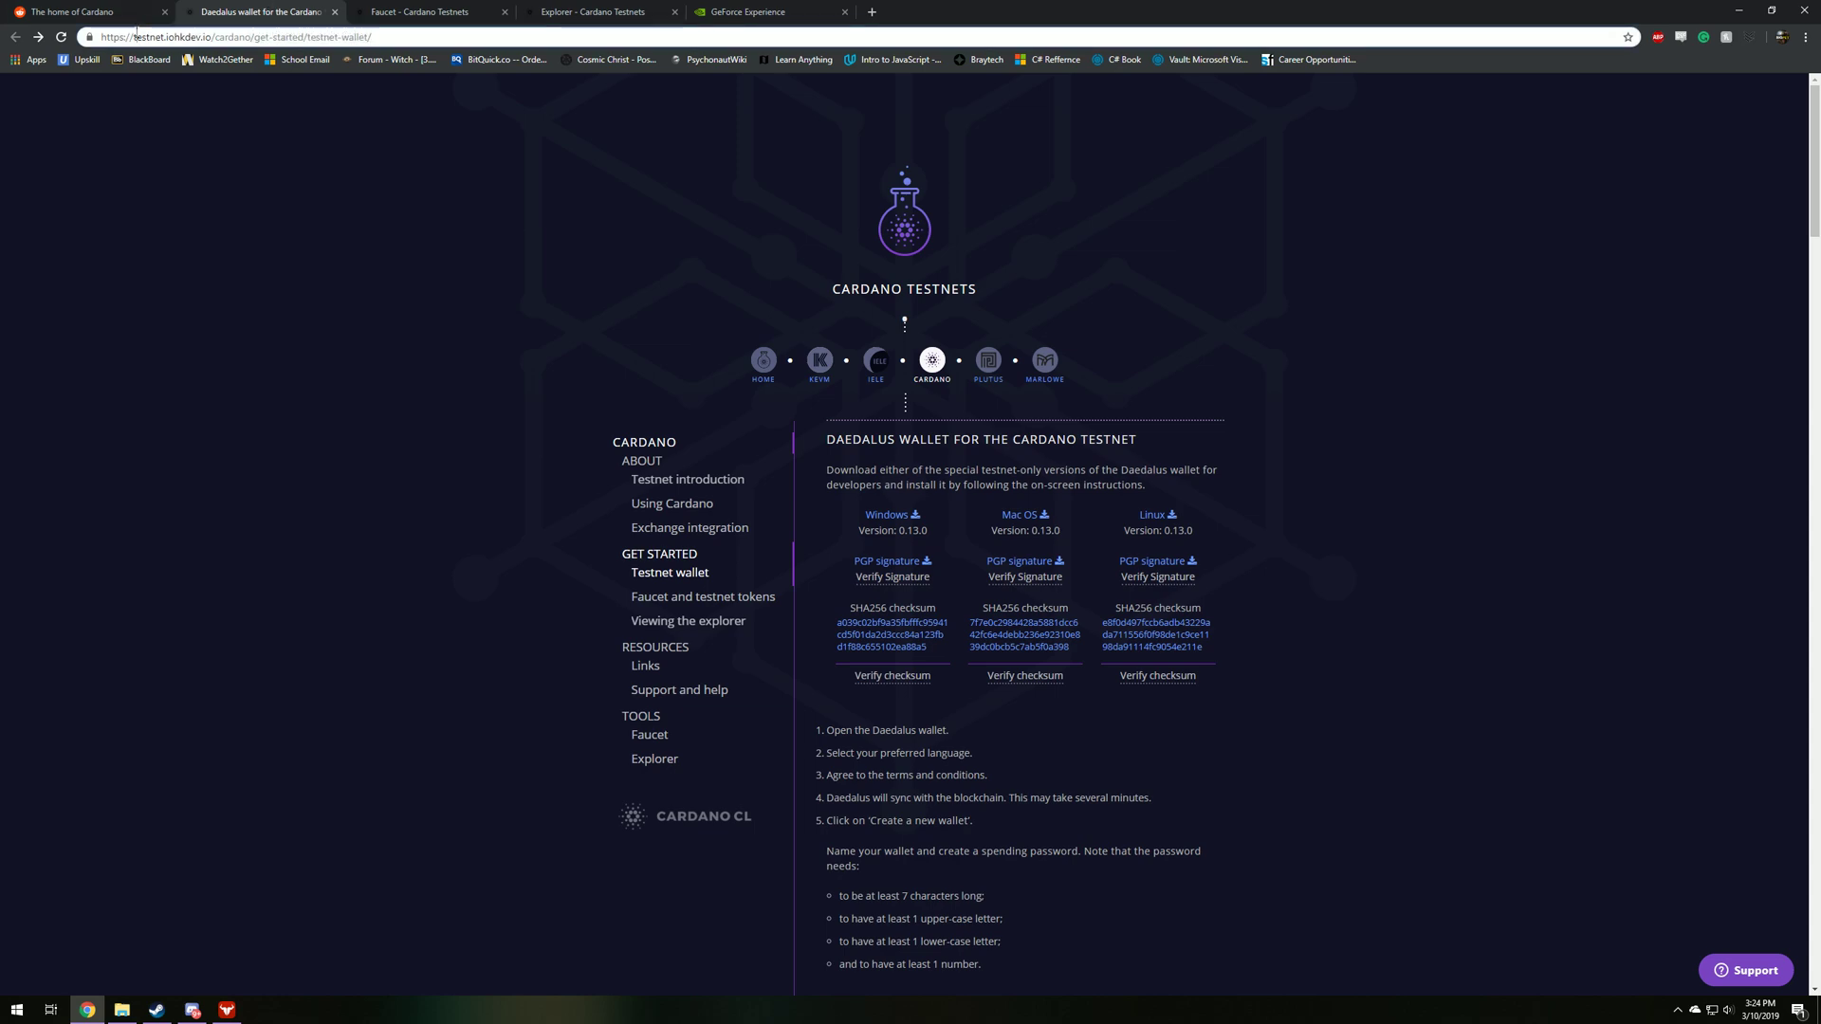
click(401, 205)
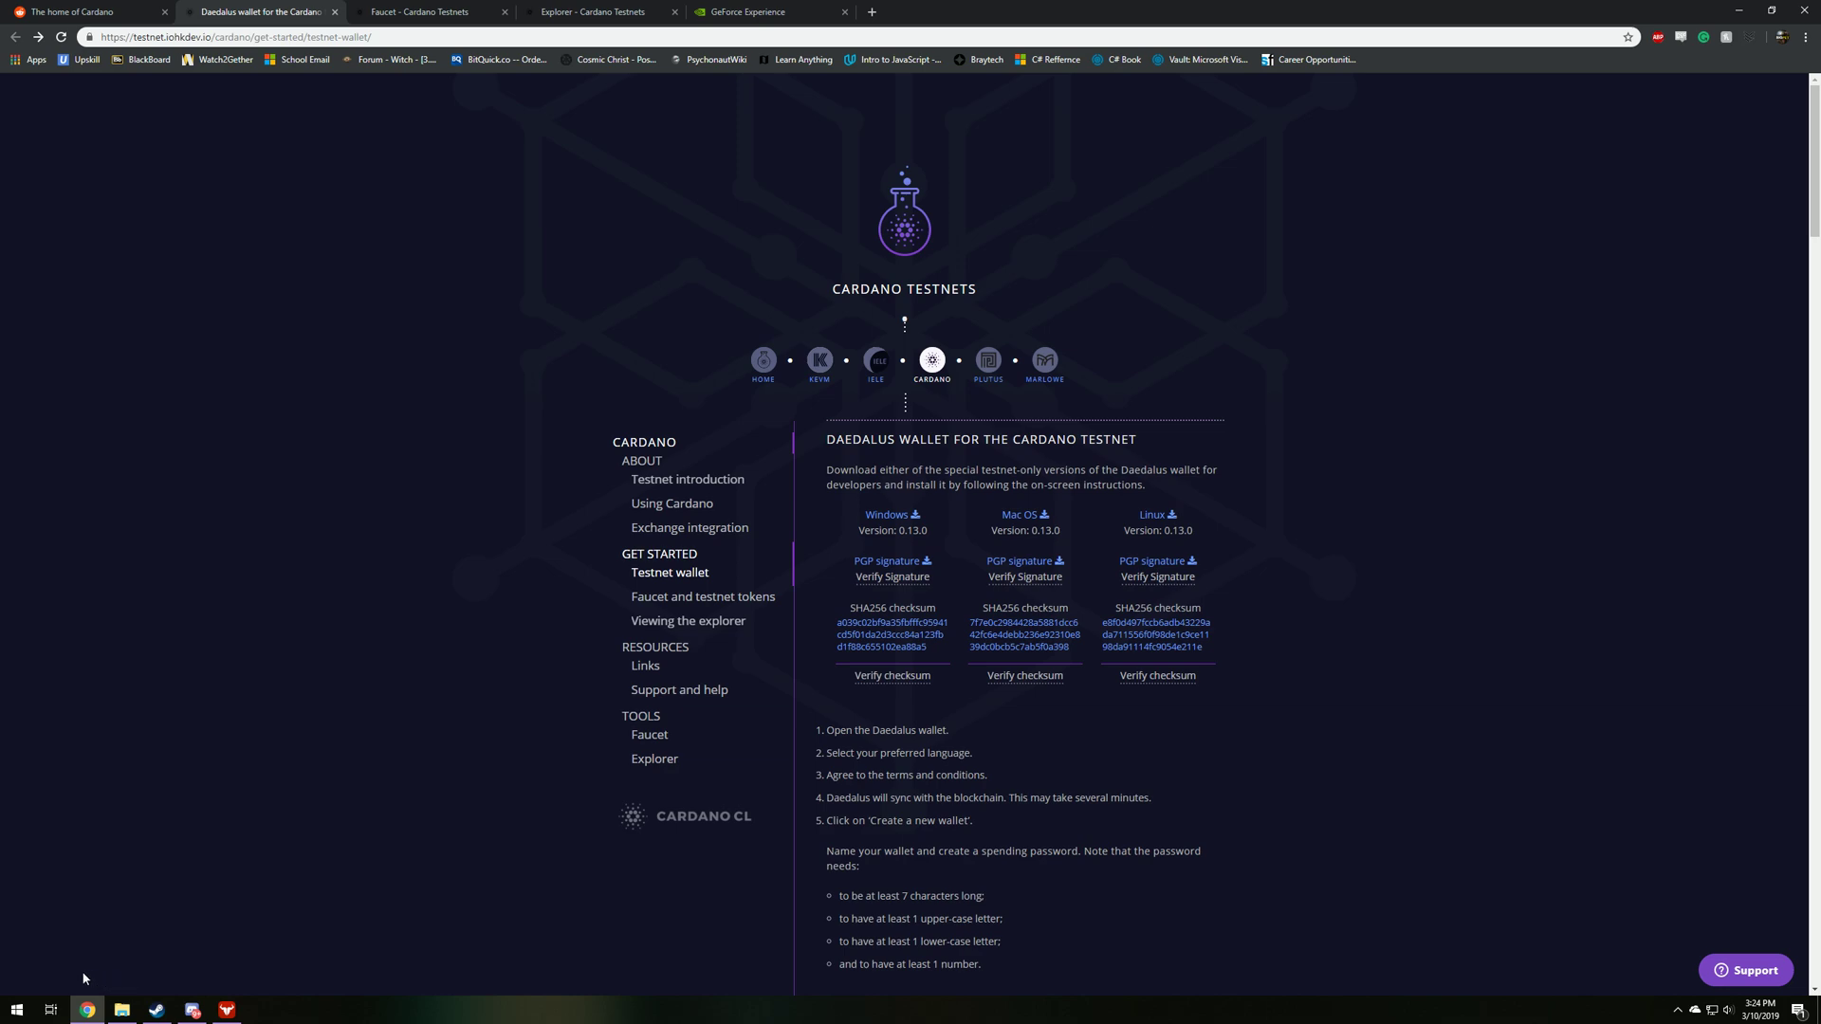
- Create a personal wallet named 'Youtube Wallet - Testnet' with the spending password switched off
mouse_move(122, 1009)
click(226, 1010)
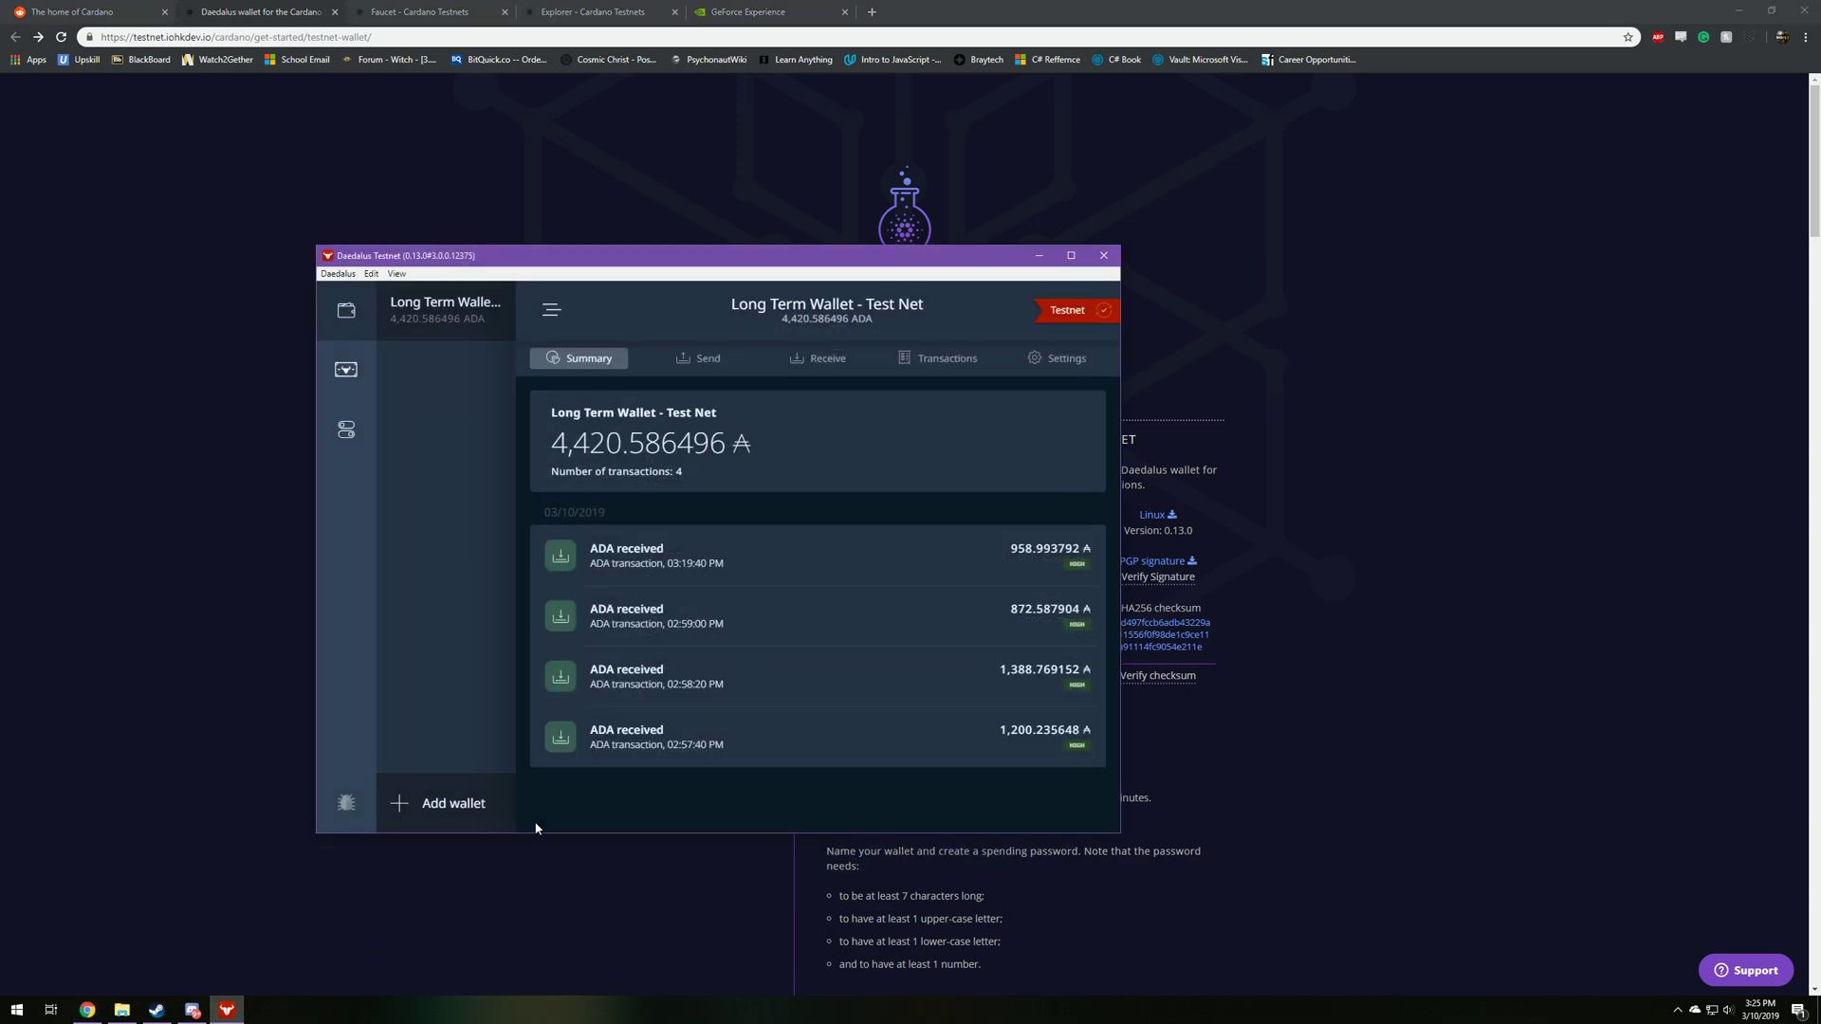
click(449, 804)
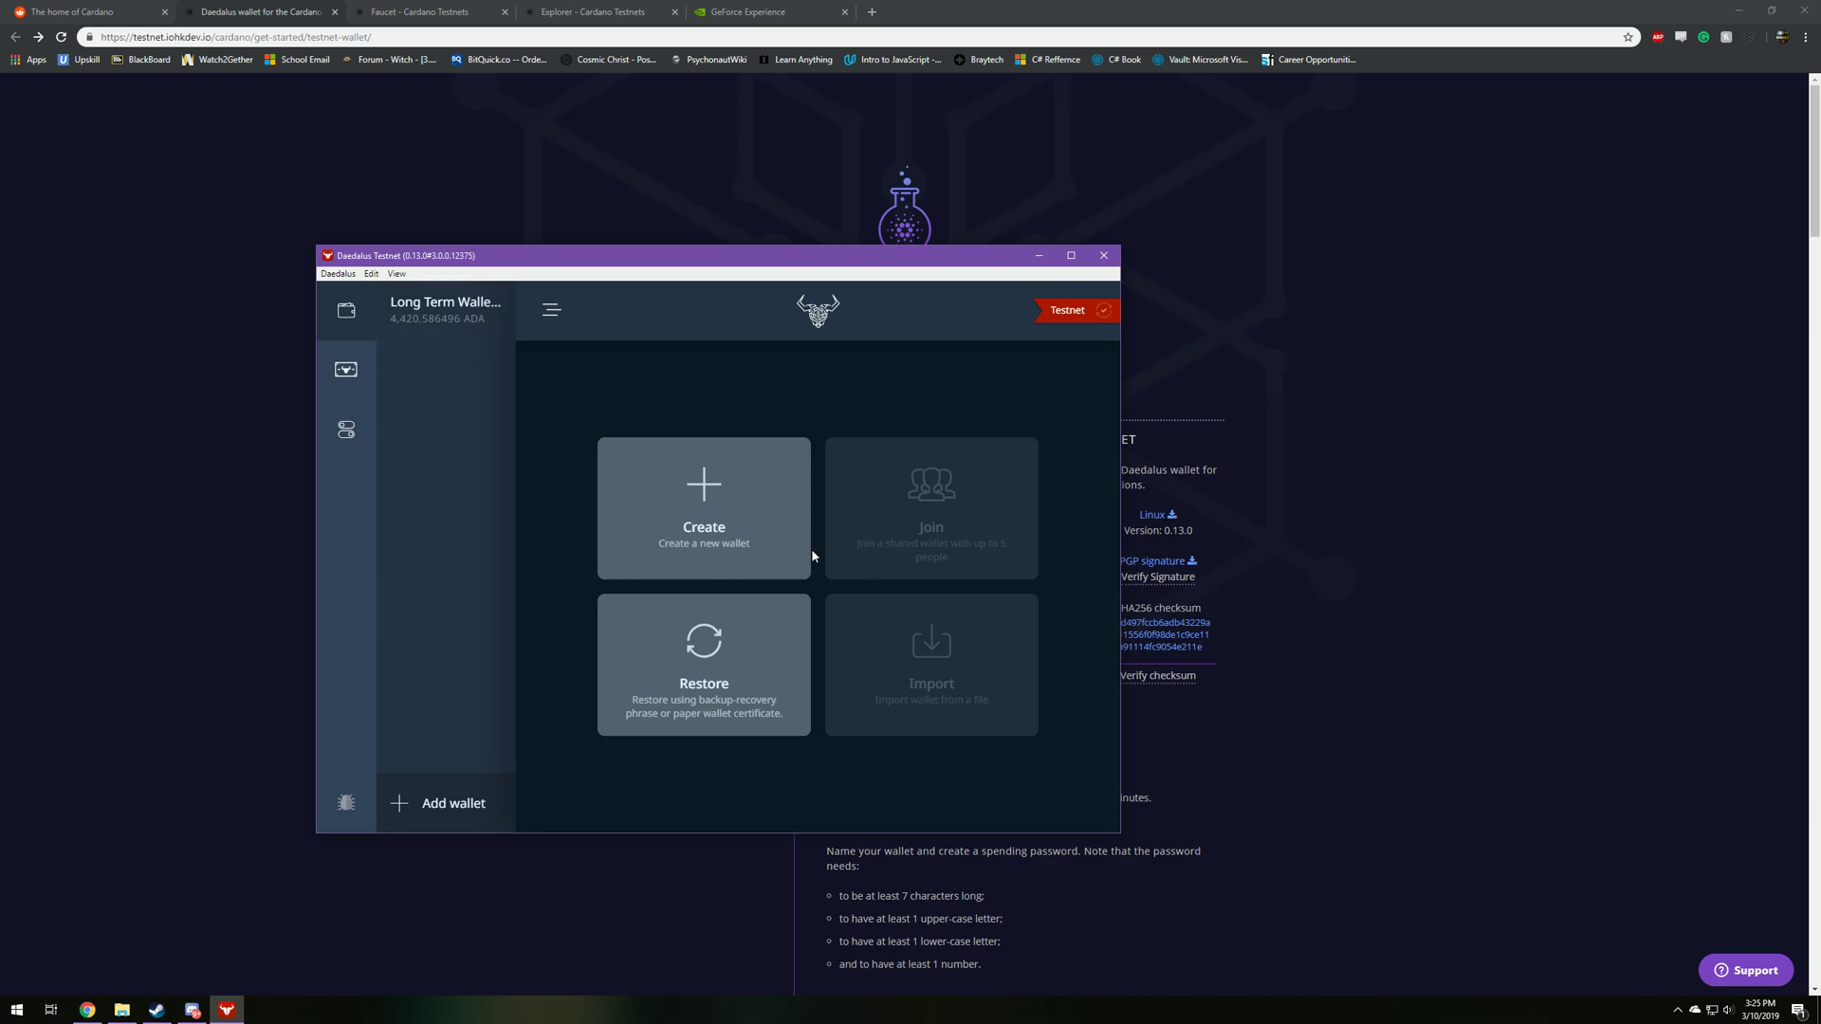
click(720, 521)
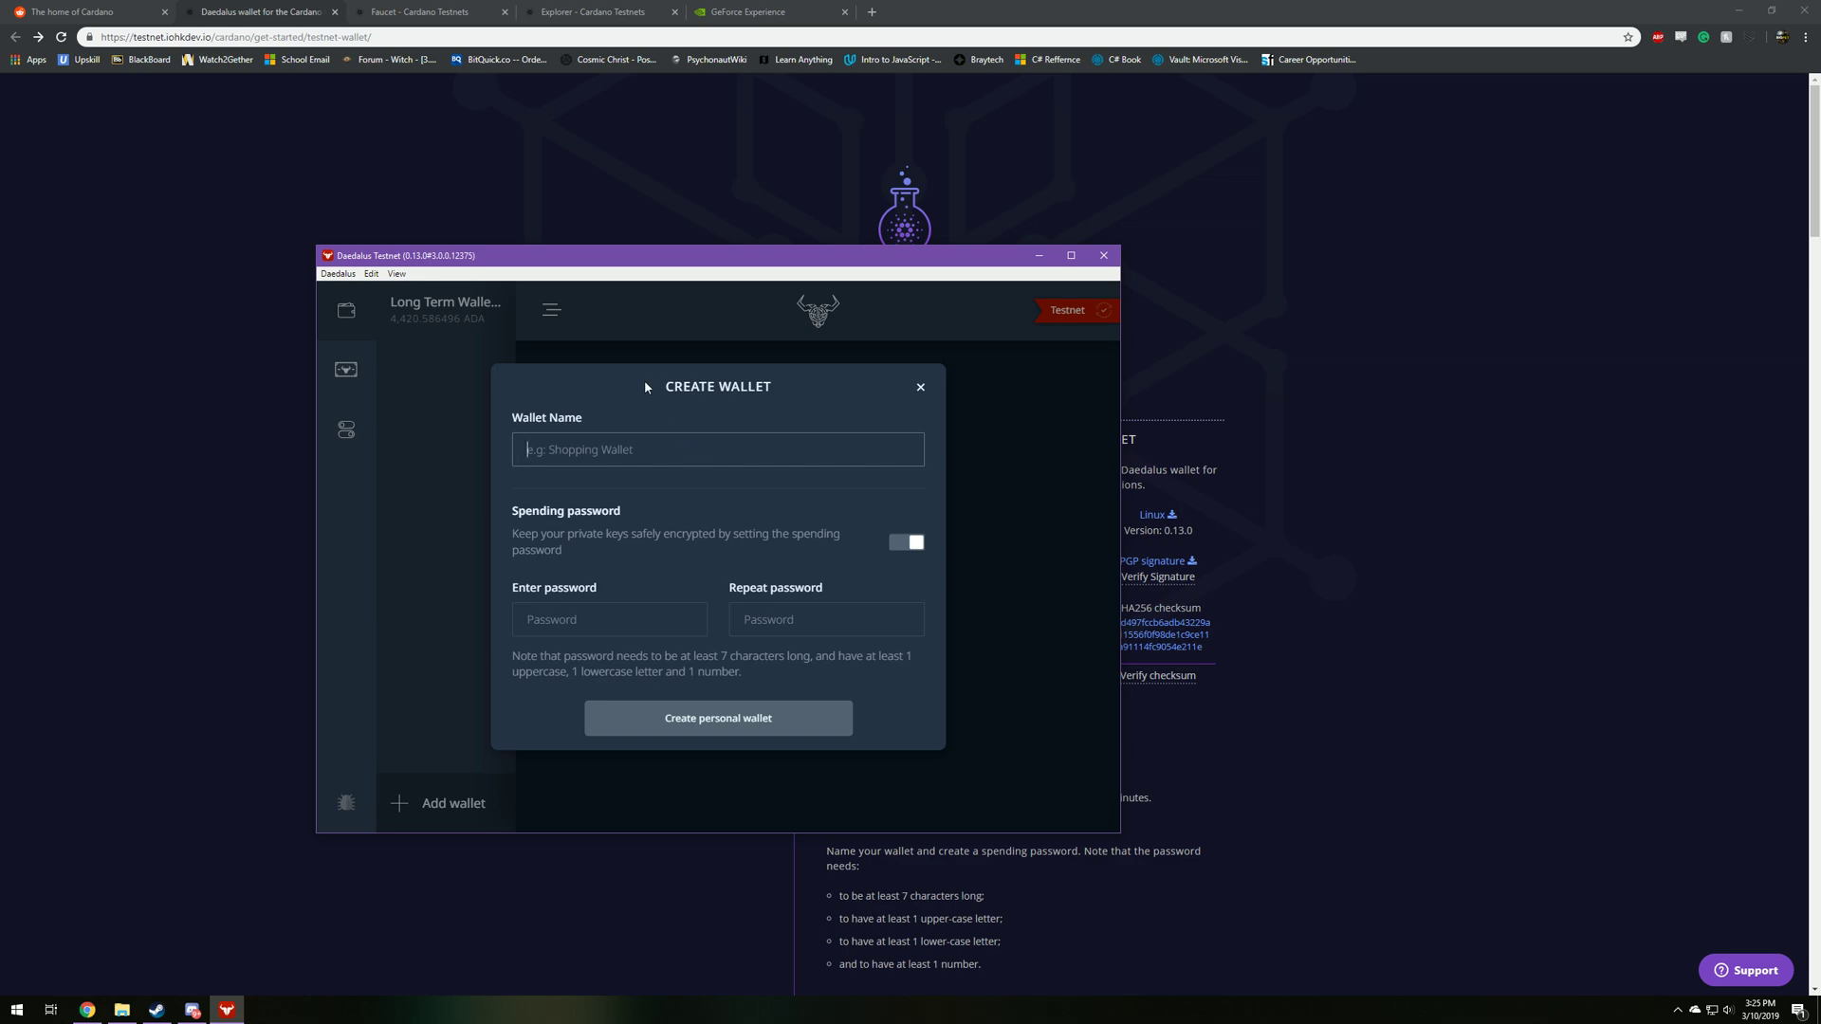
text(Youtube Wallet - Testnet)
click(903, 548)
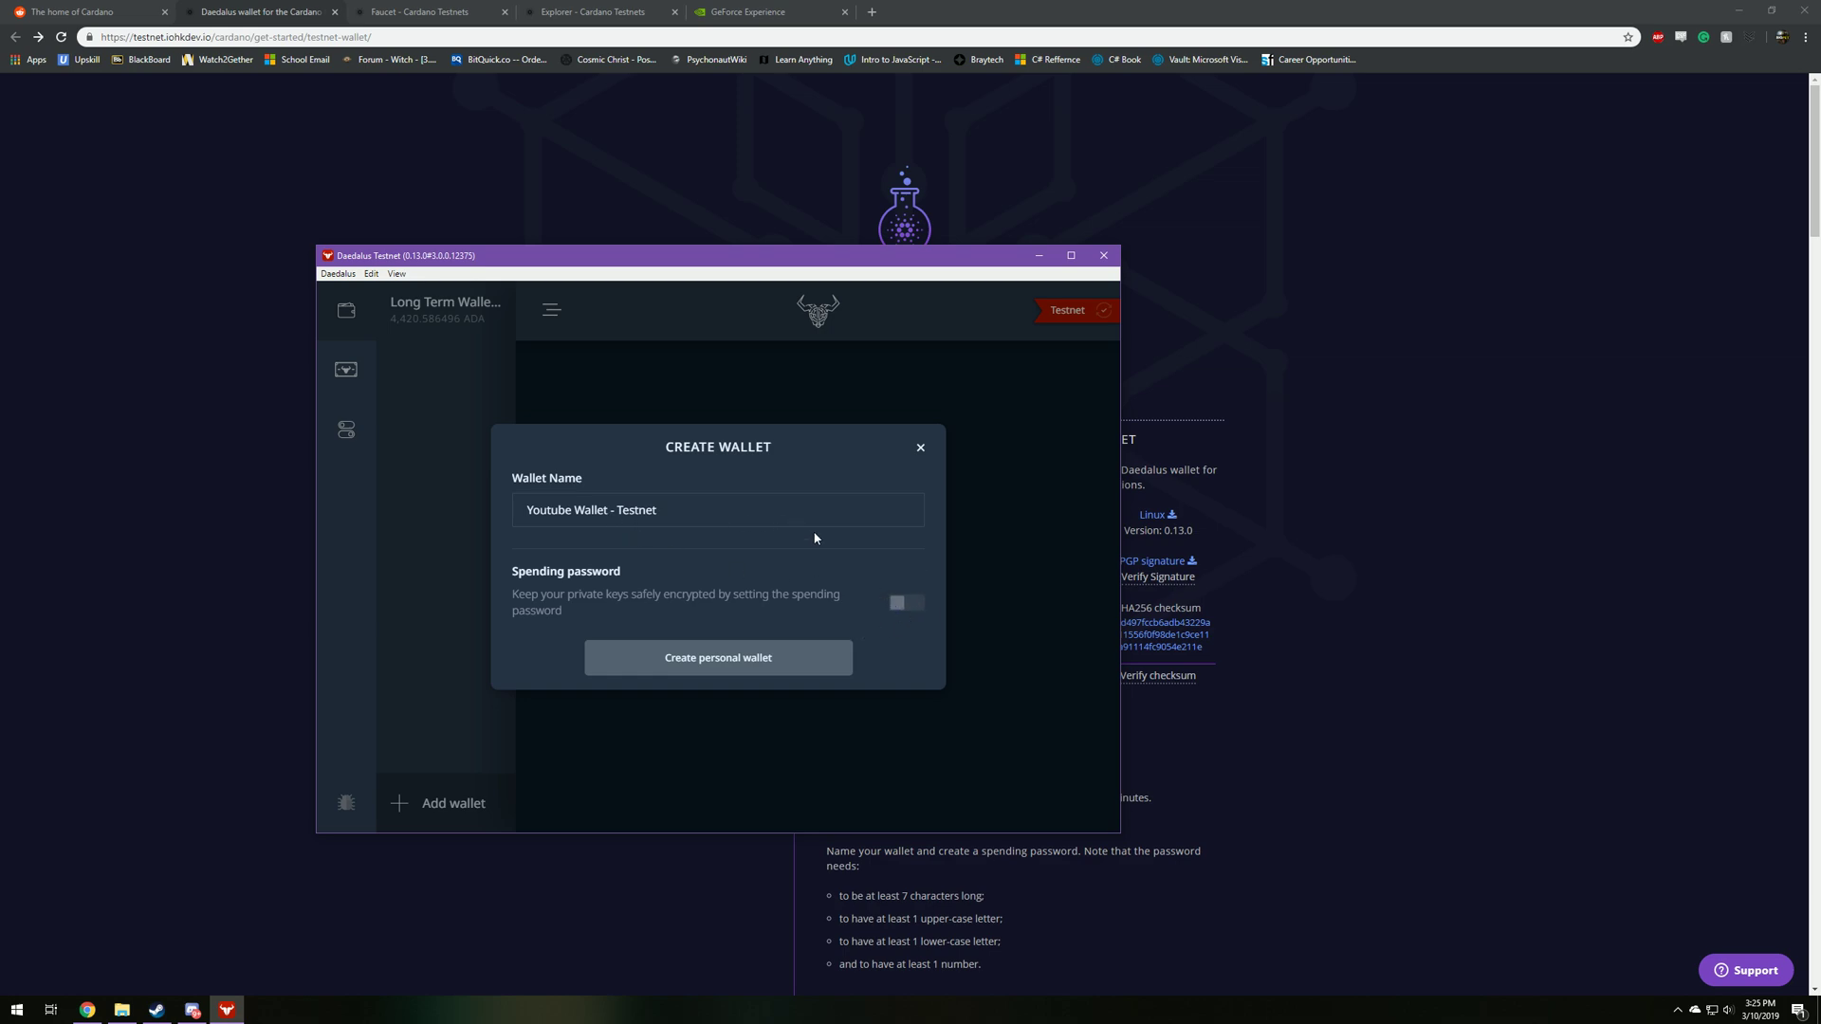
click(762, 654)
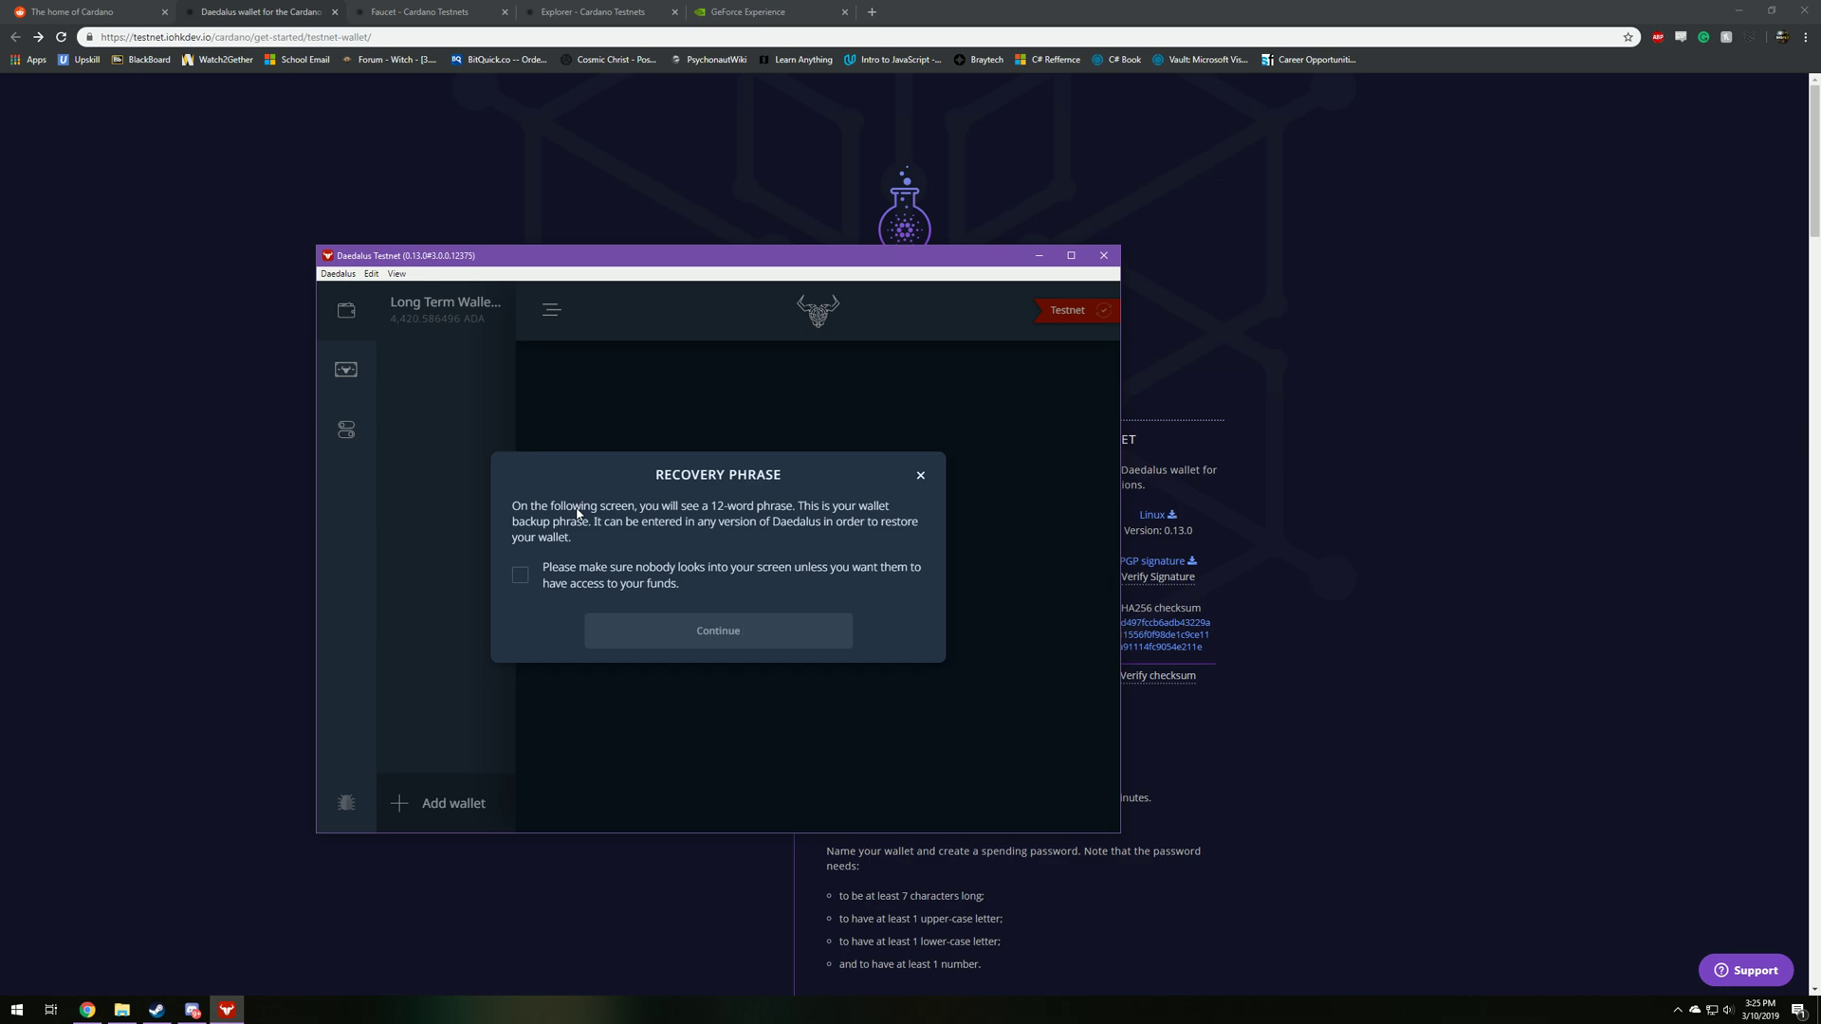
- Acknowledge the privacy notice, view the recovery phrase, and confirm it has been written down
click(569, 585)
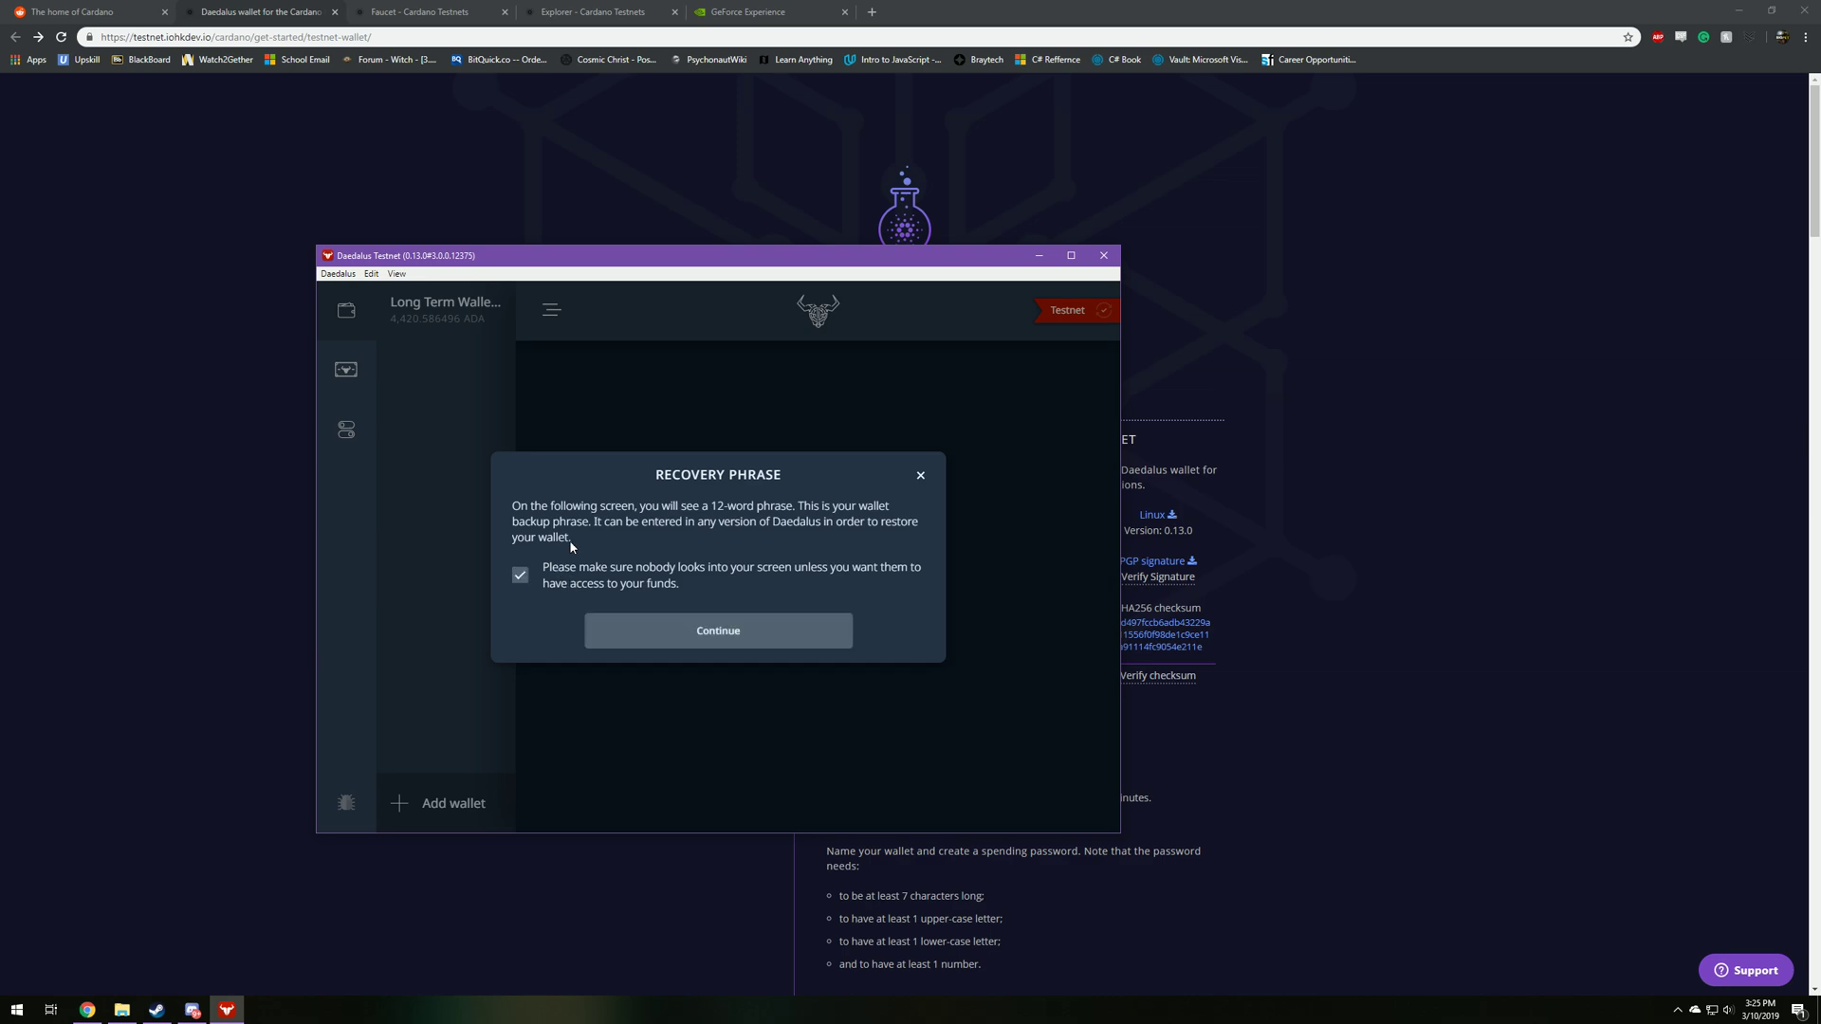
click(770, 633)
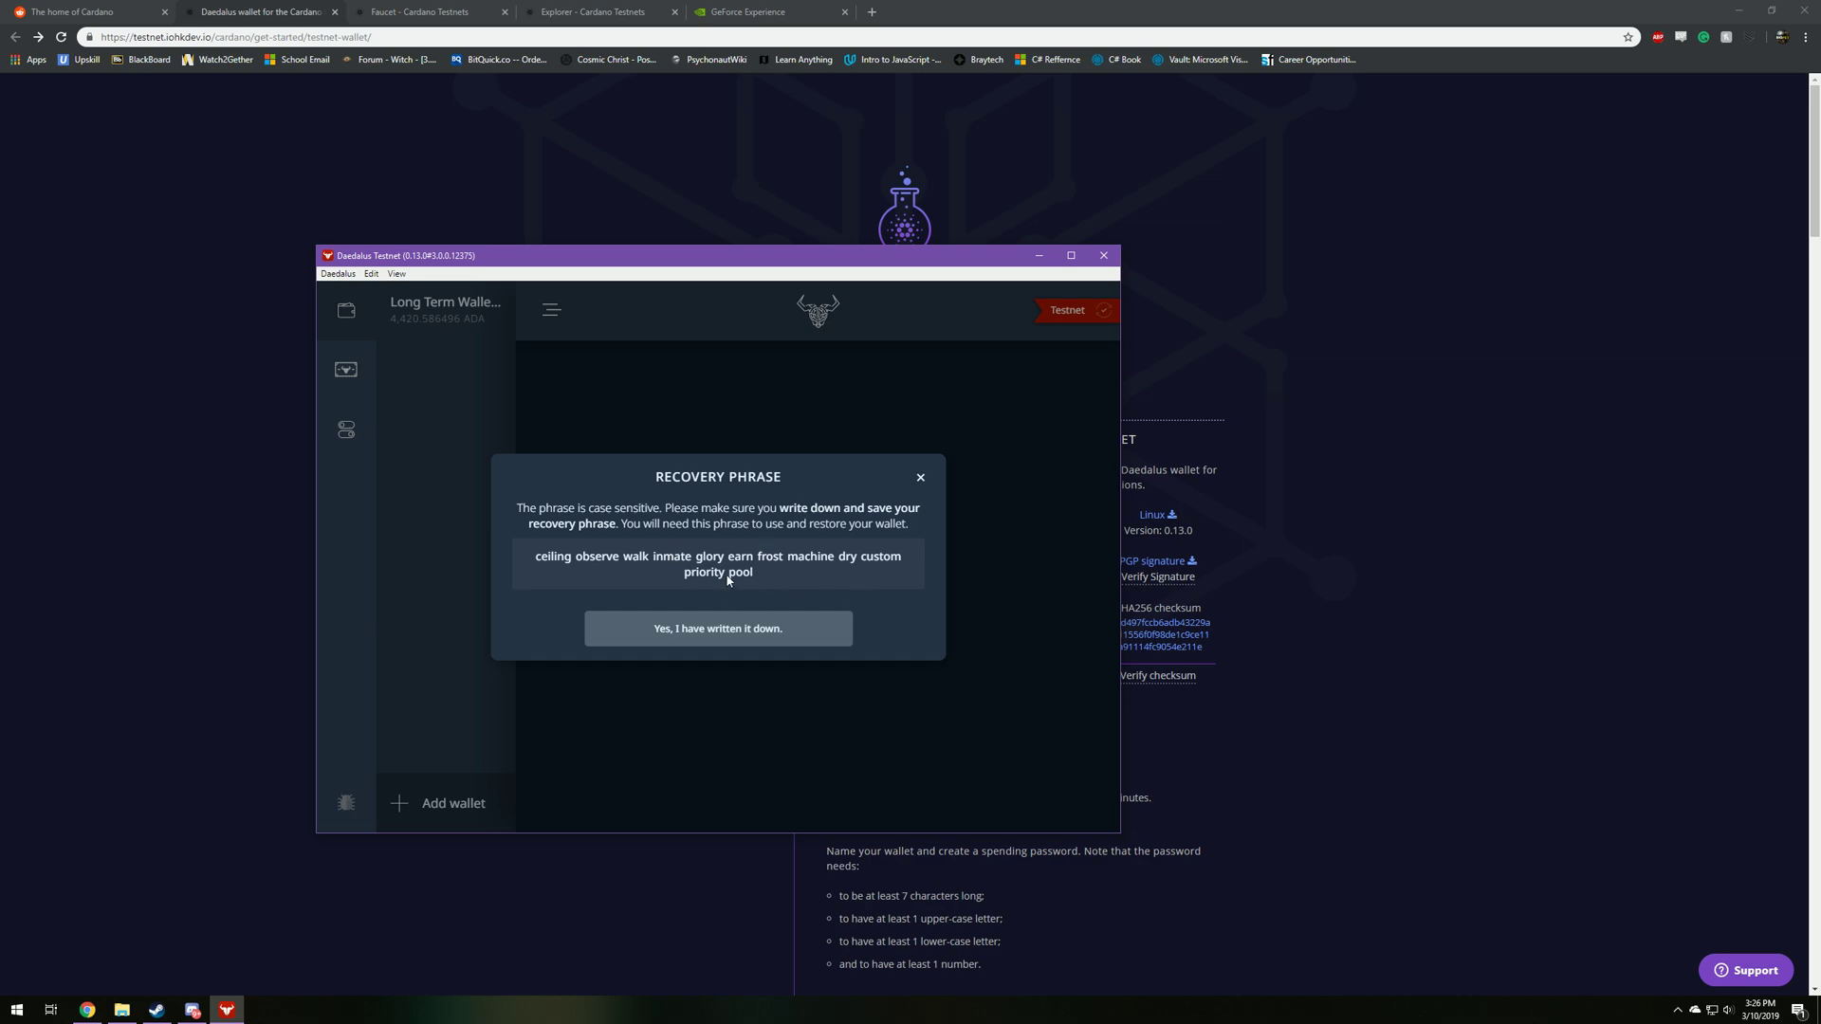
click(719, 629)
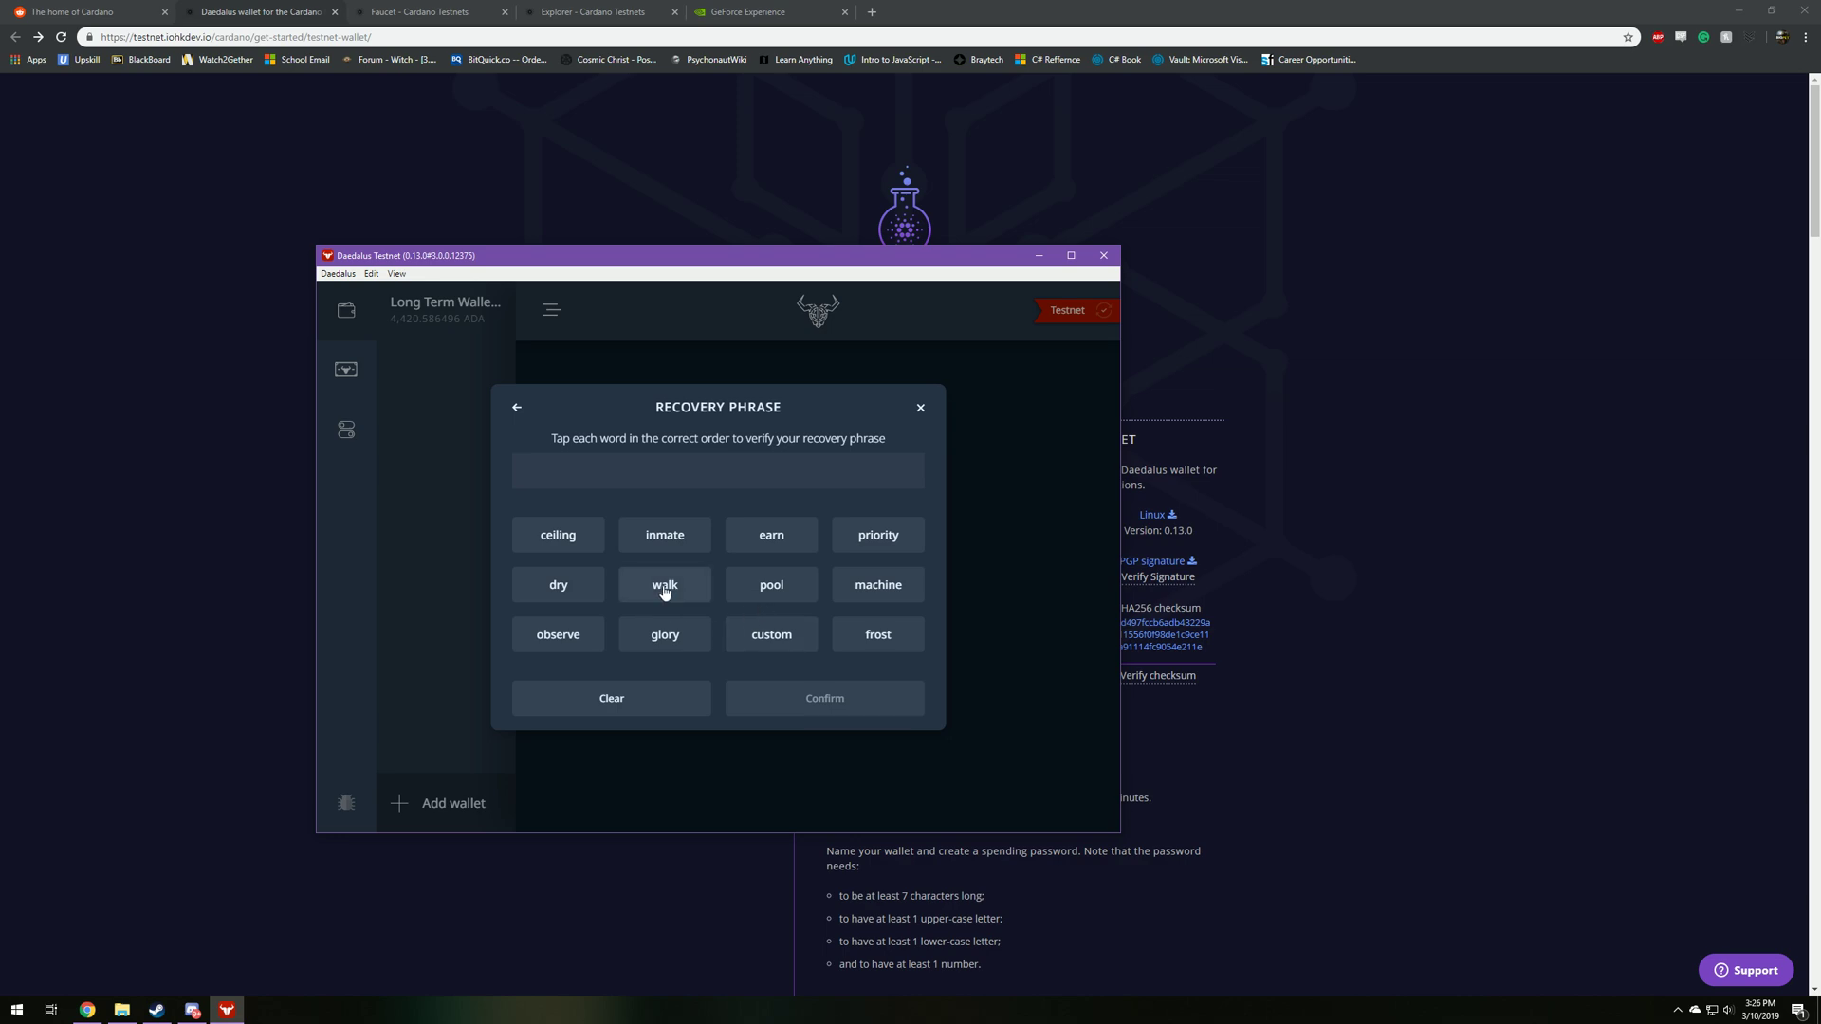
- Re-enter all 12 recovery words in their correct order
click(563, 536)
click(580, 634)
click(685, 578)
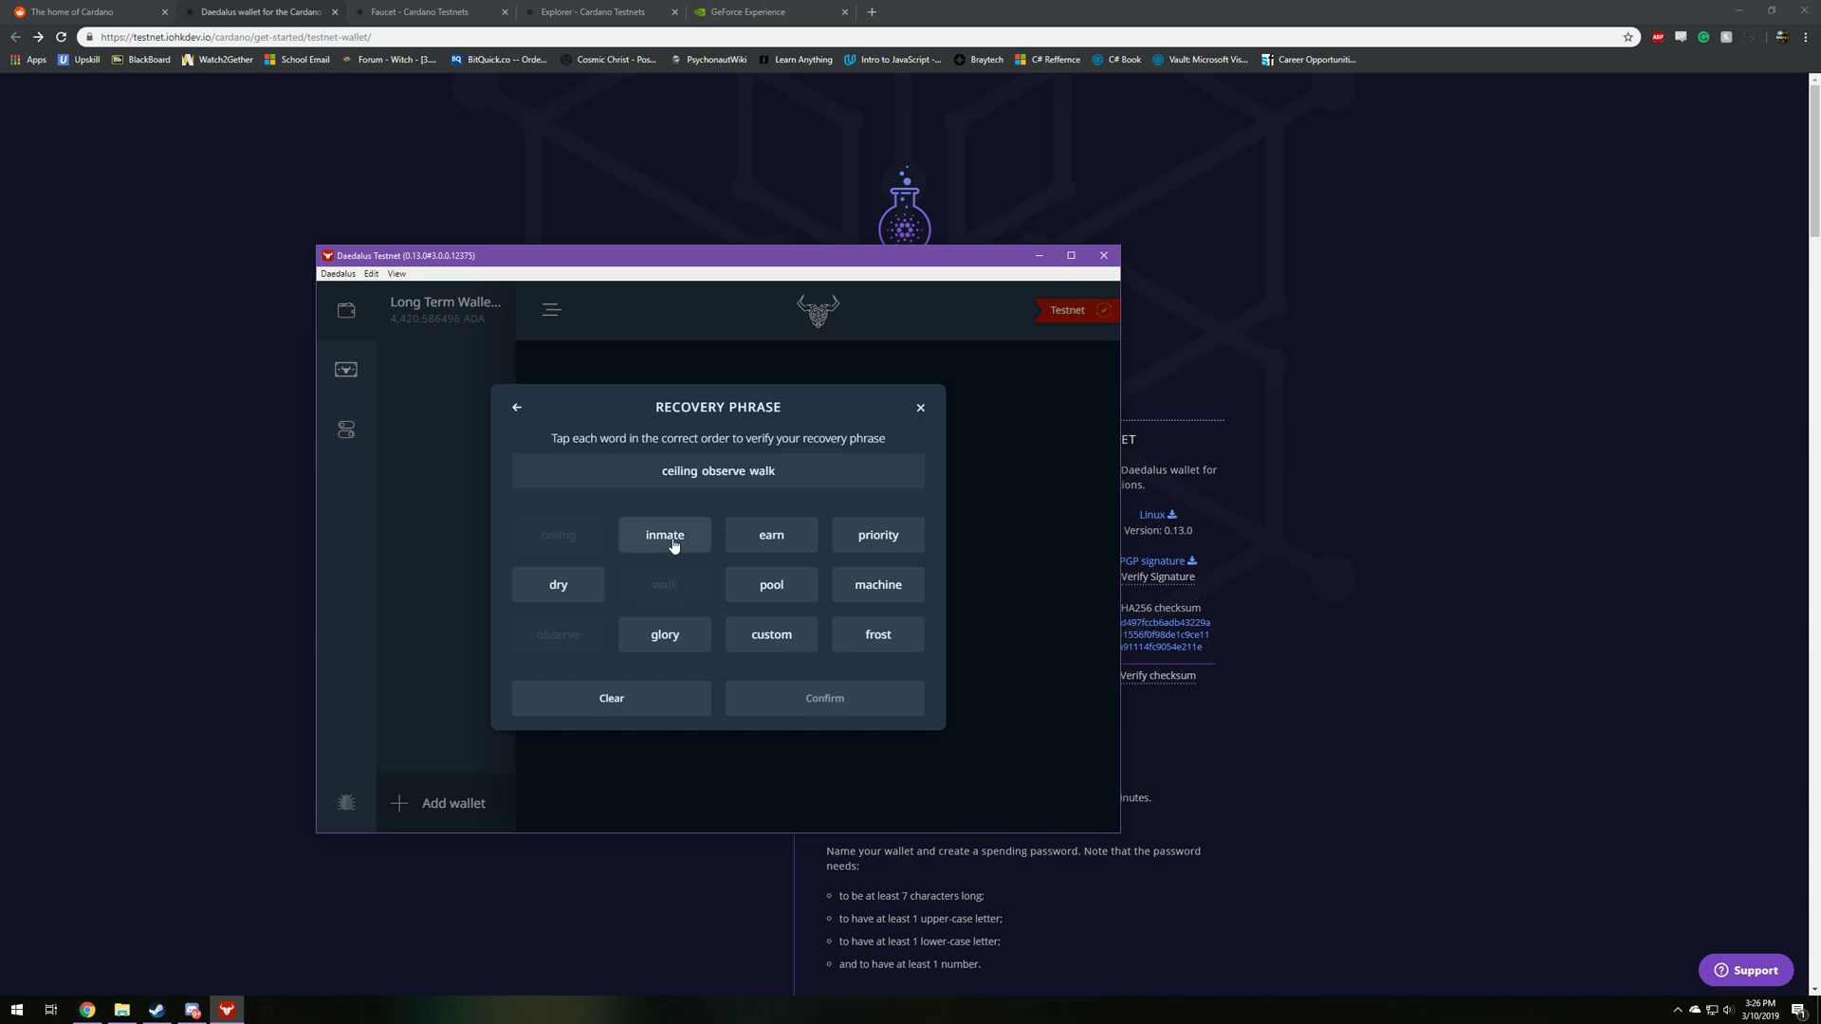
click(673, 543)
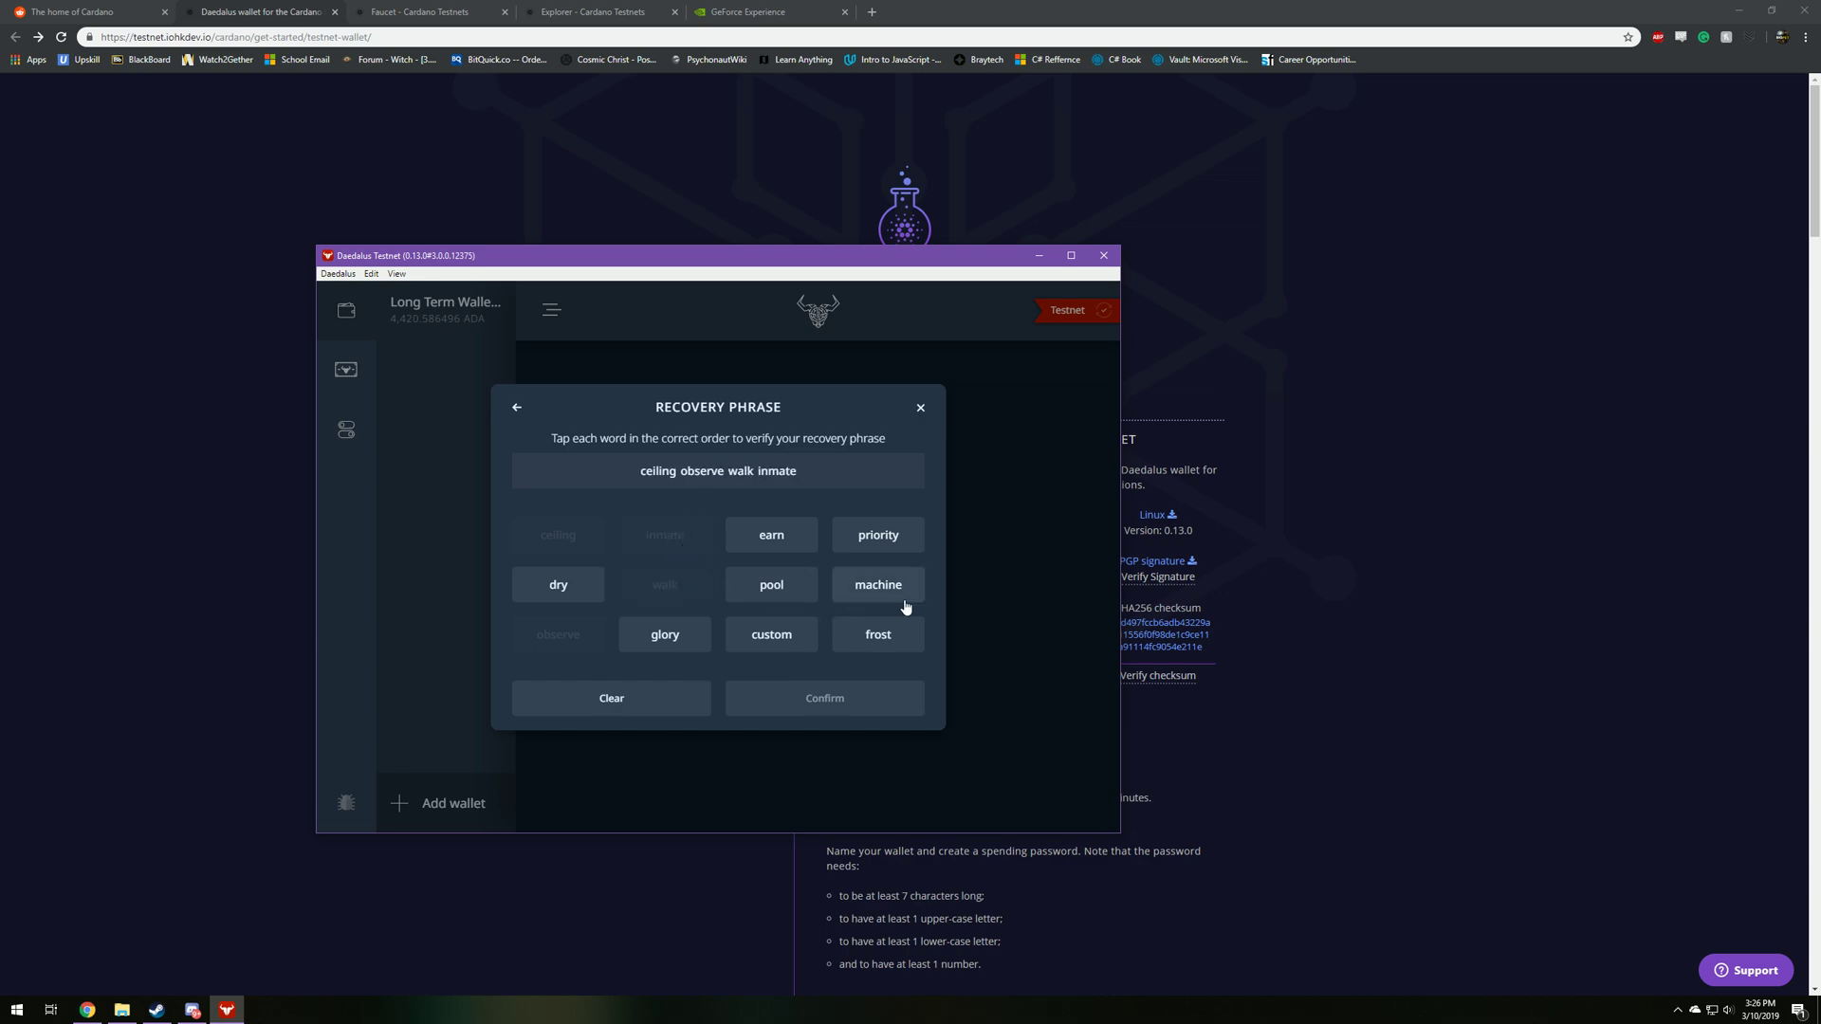
click(673, 636)
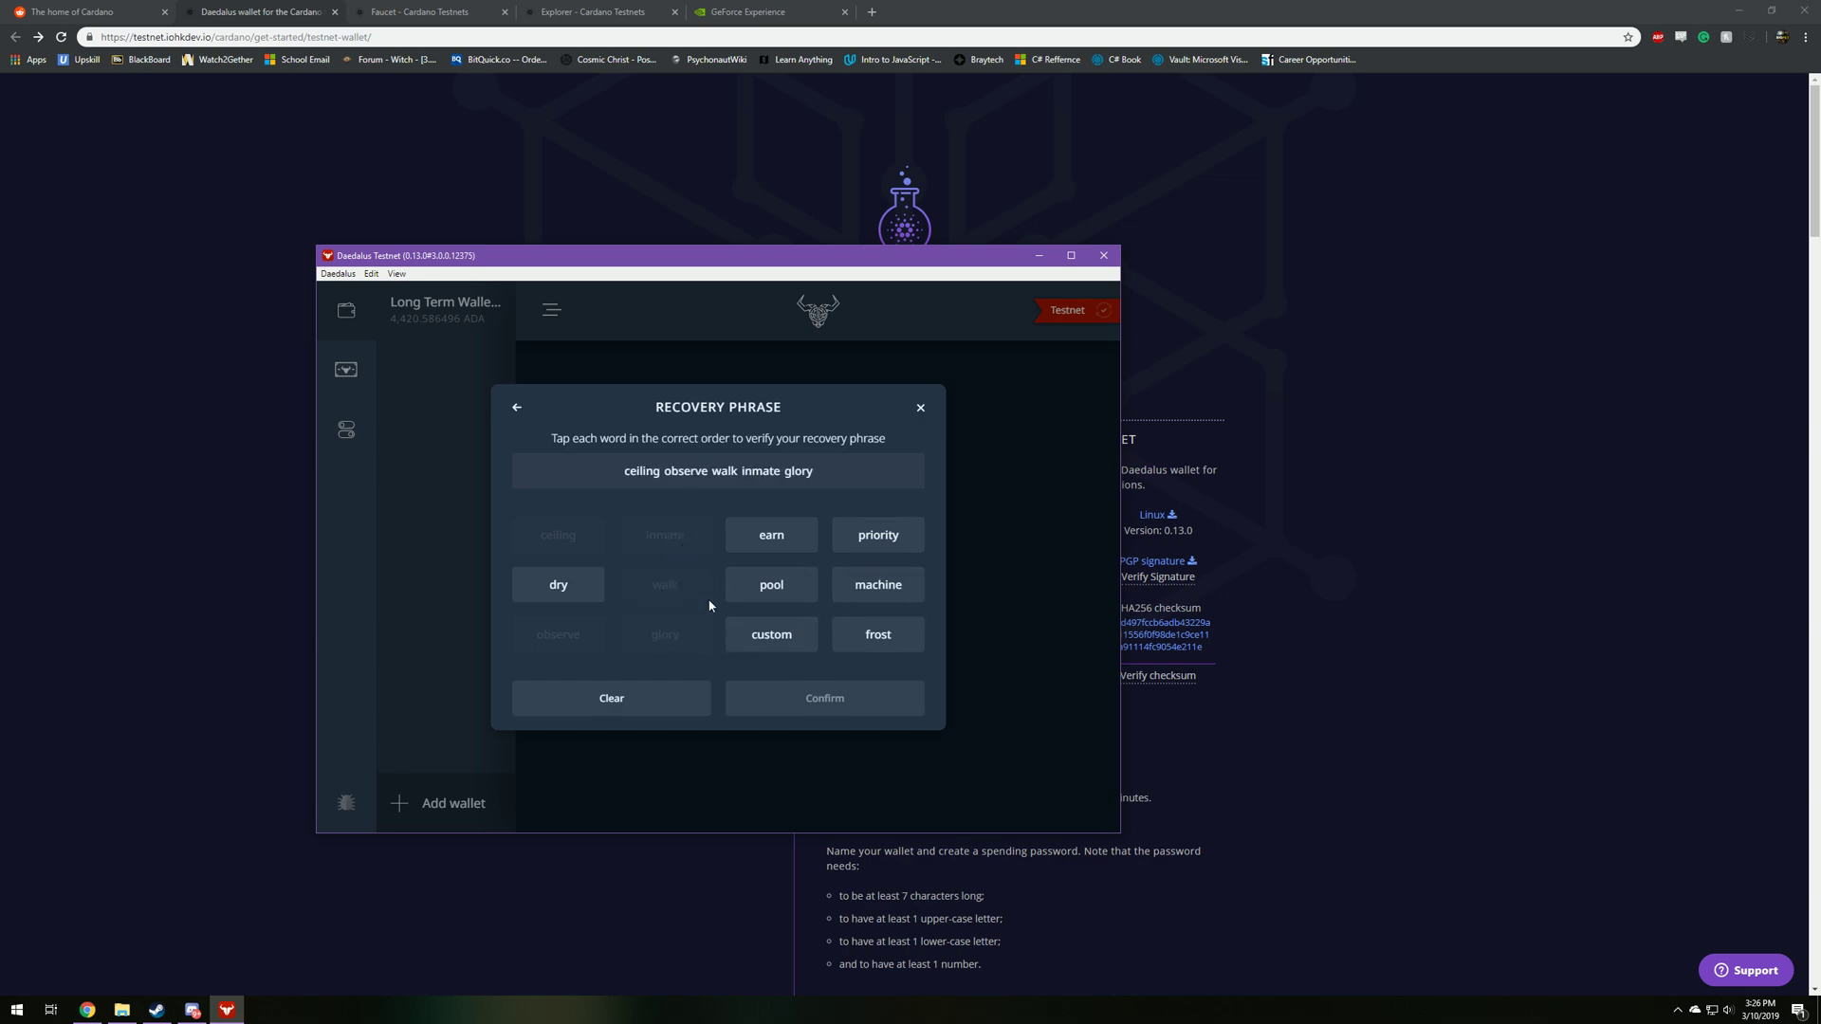
click(762, 540)
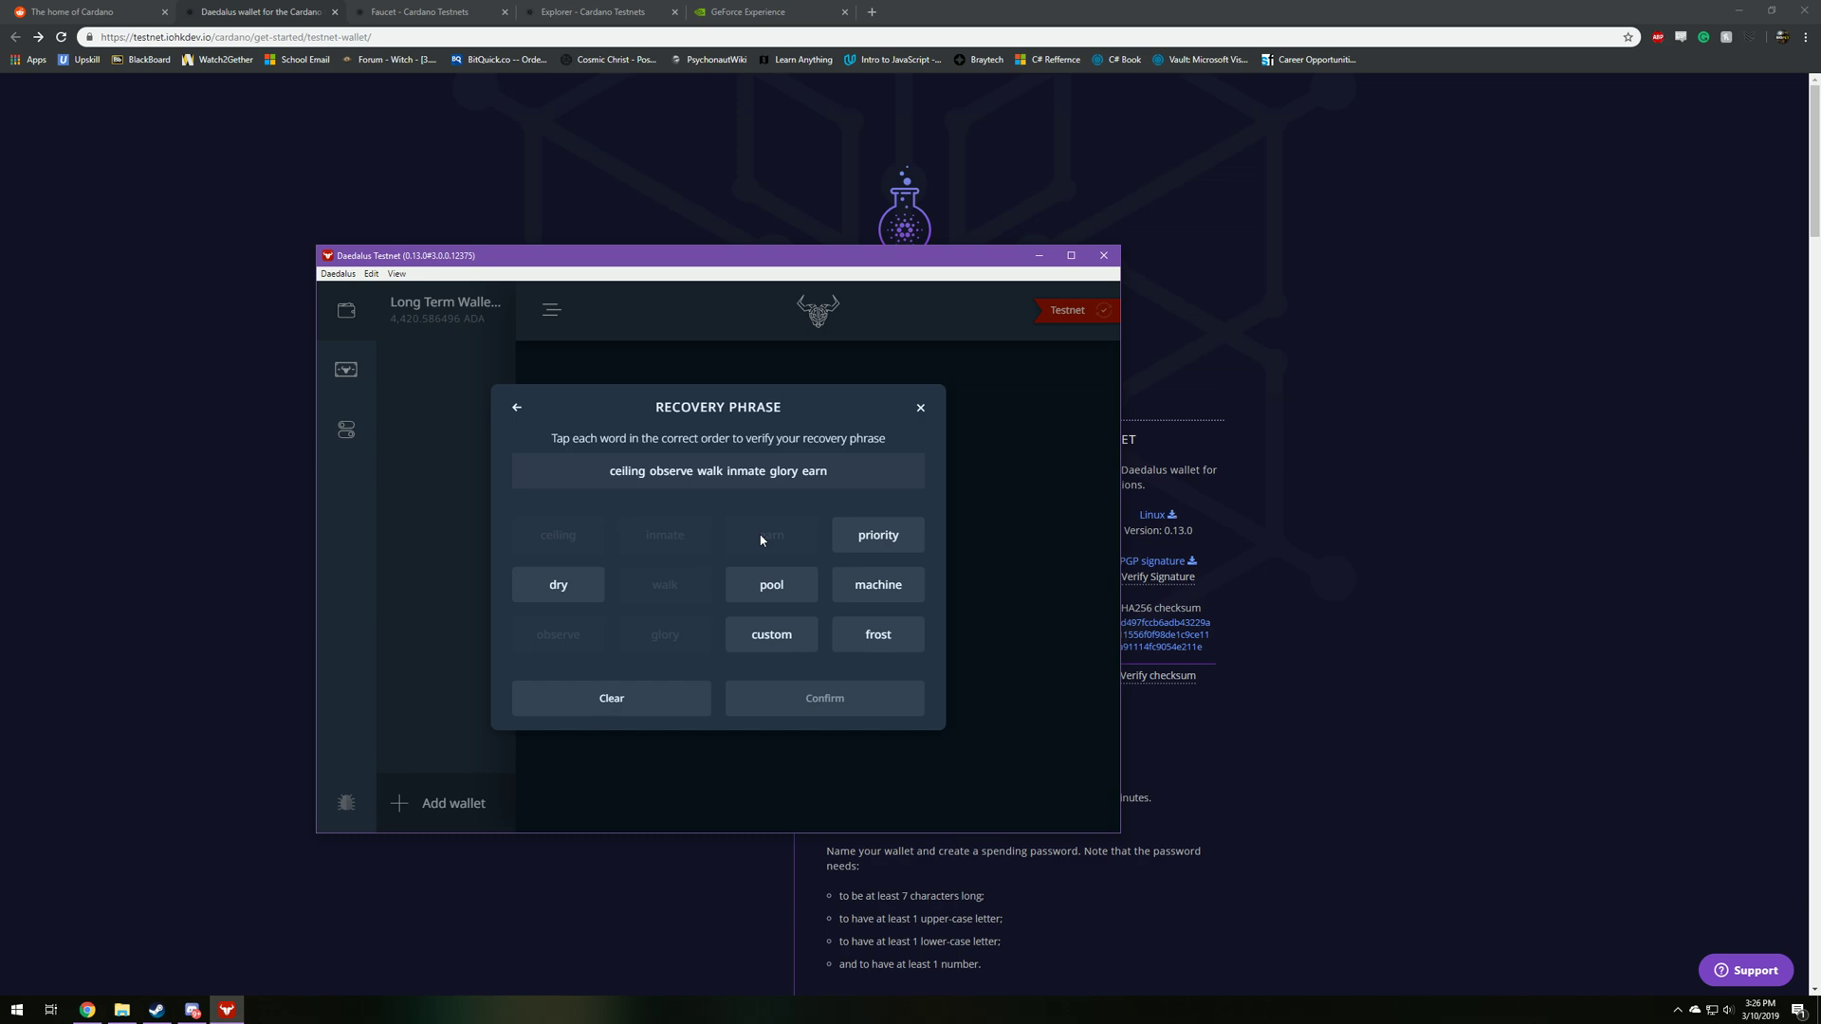
click(875, 639)
click(858, 586)
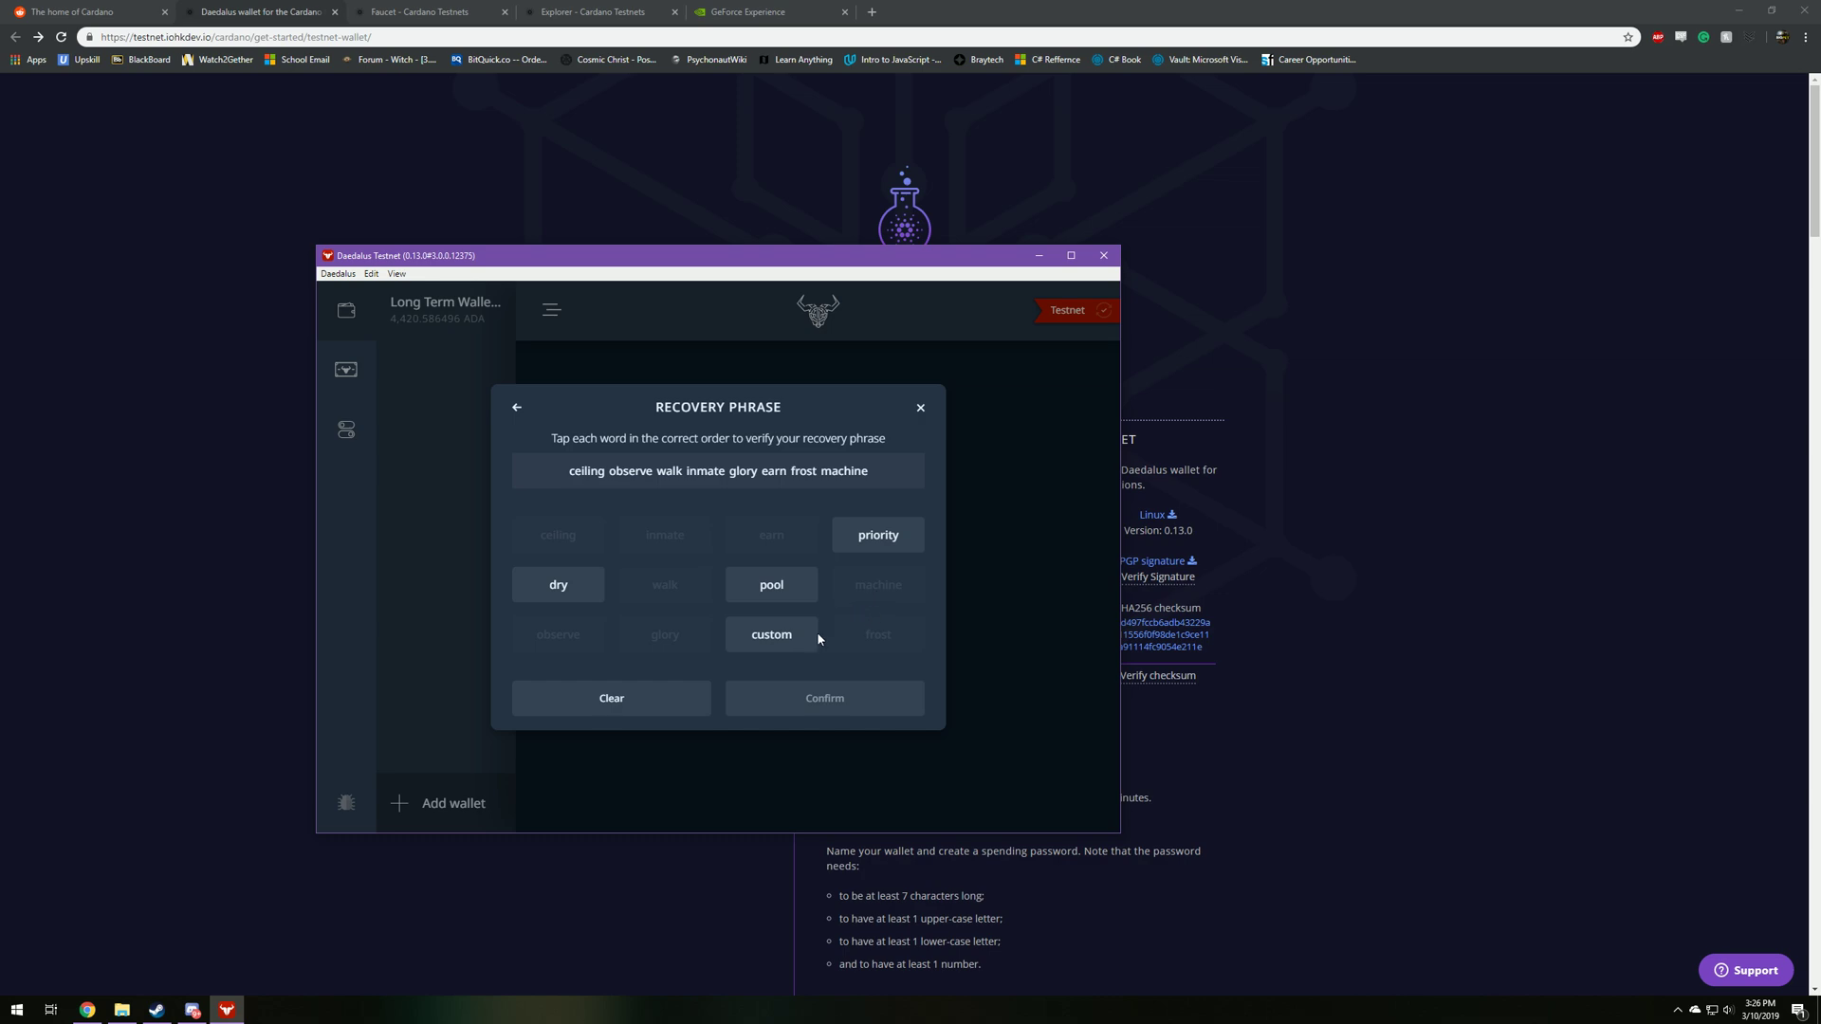
click(523, 593)
click(765, 652)
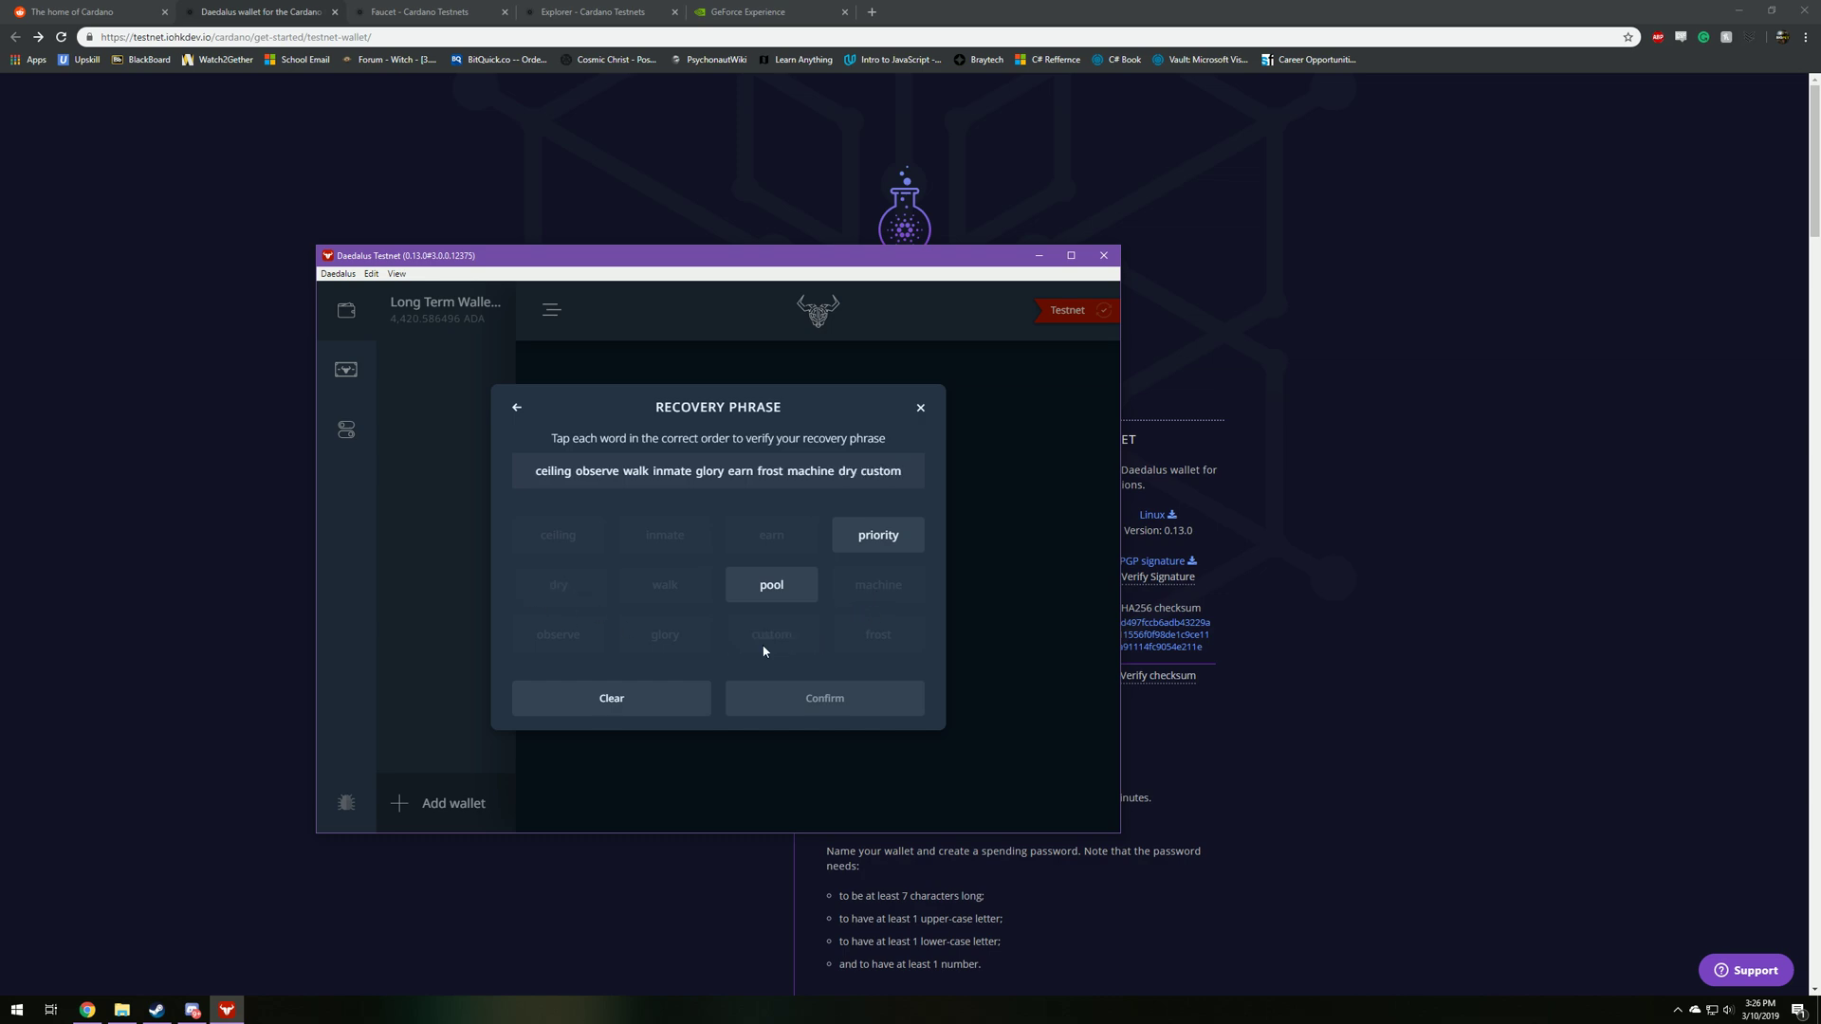
click(880, 534)
click(771, 585)
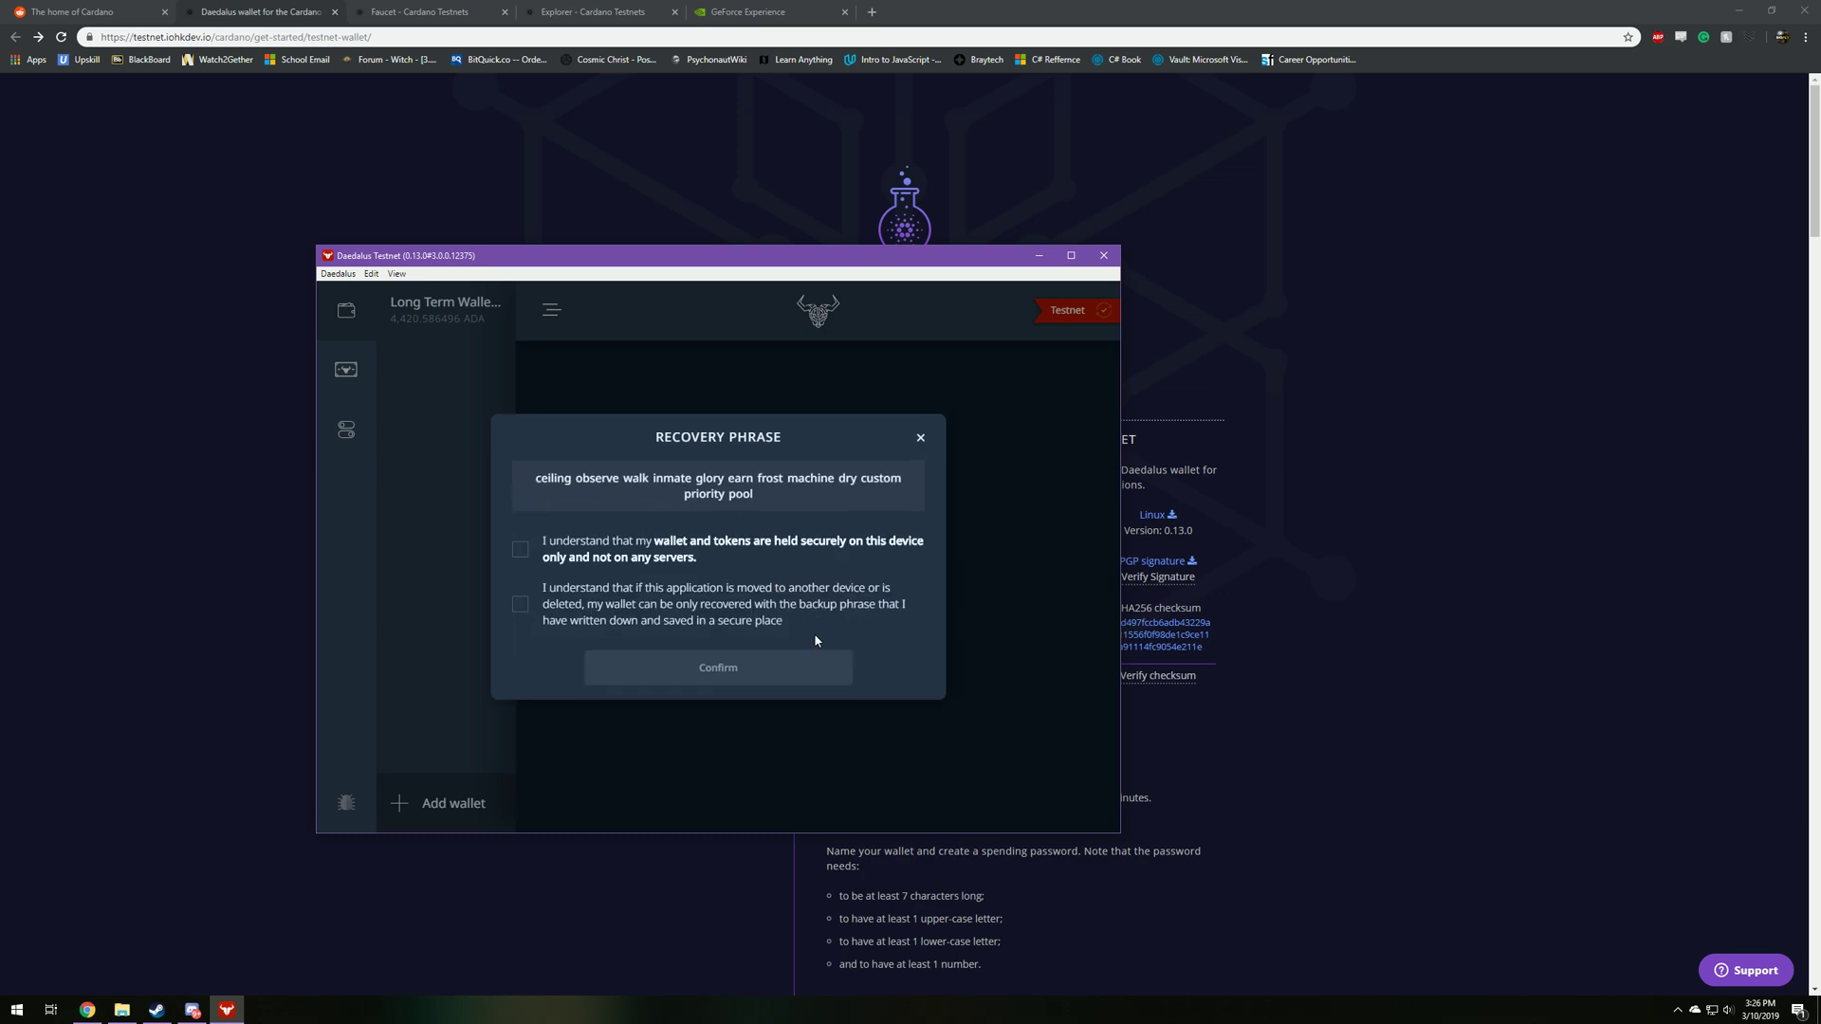
- Accept the device-storage and backup-phrase terms and confirm the new wallet
click(520, 550)
click(519, 604)
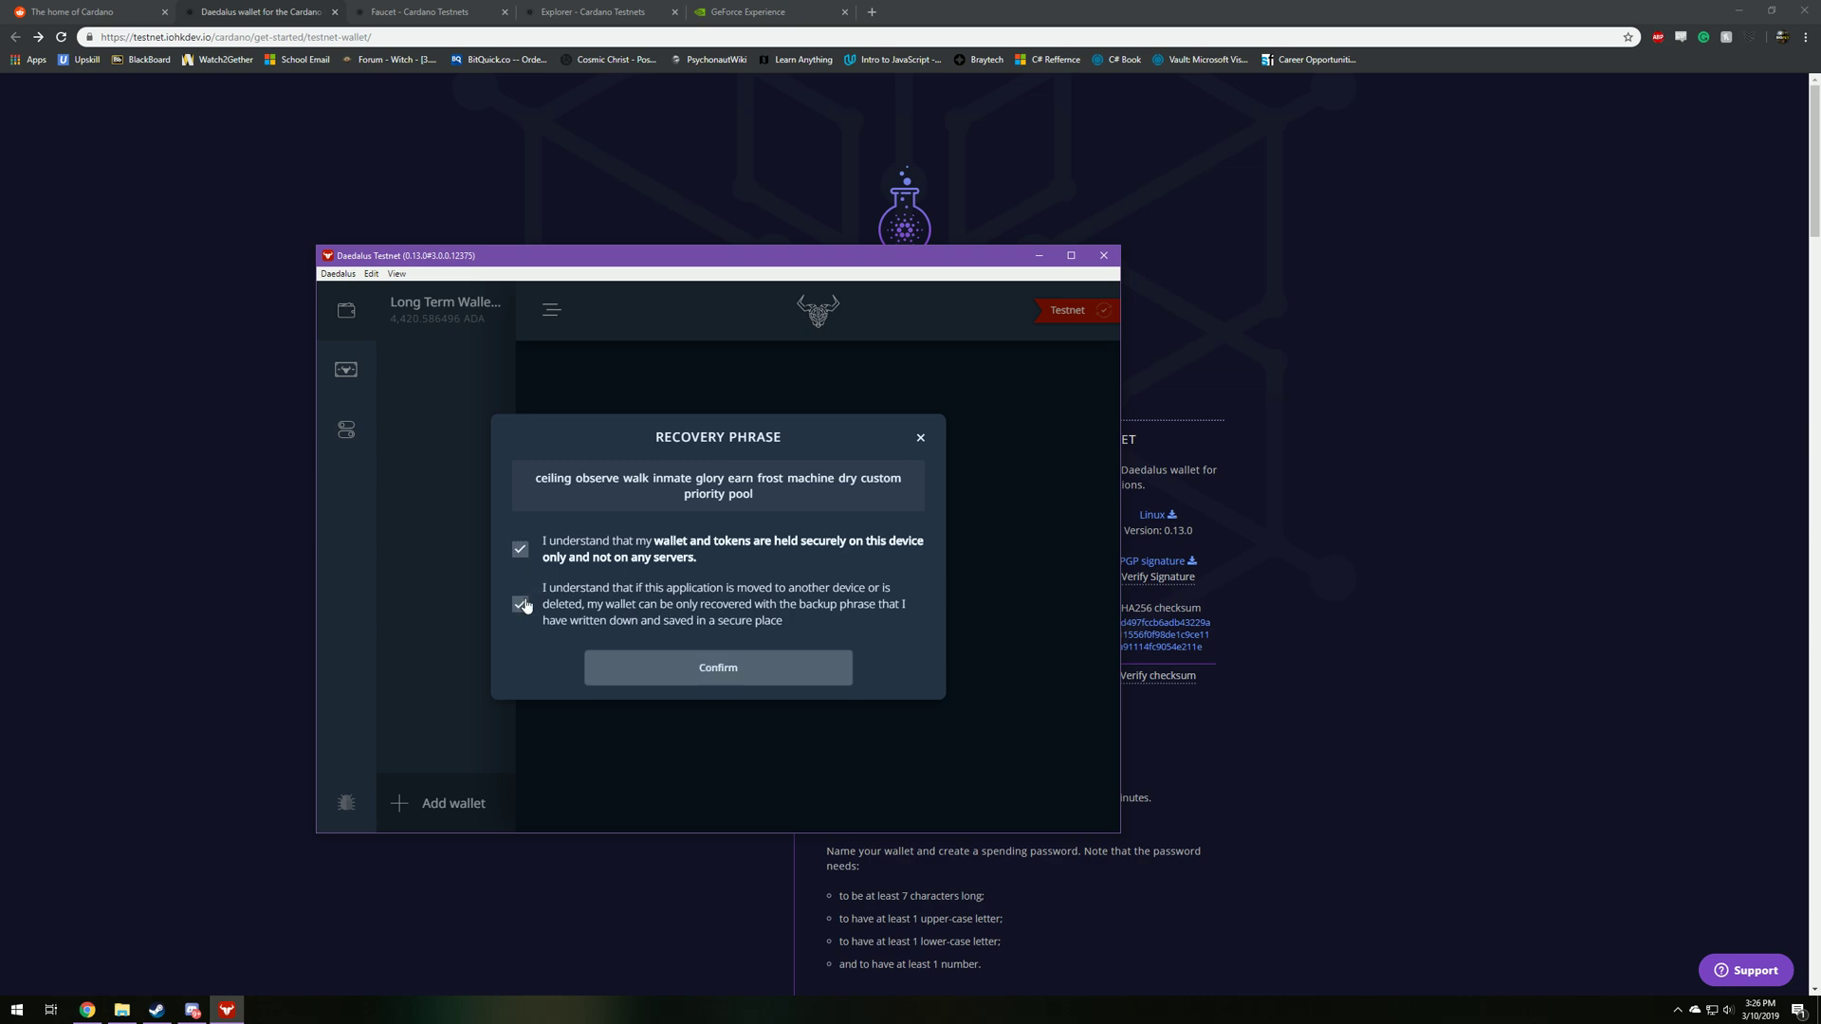
click(690, 667)
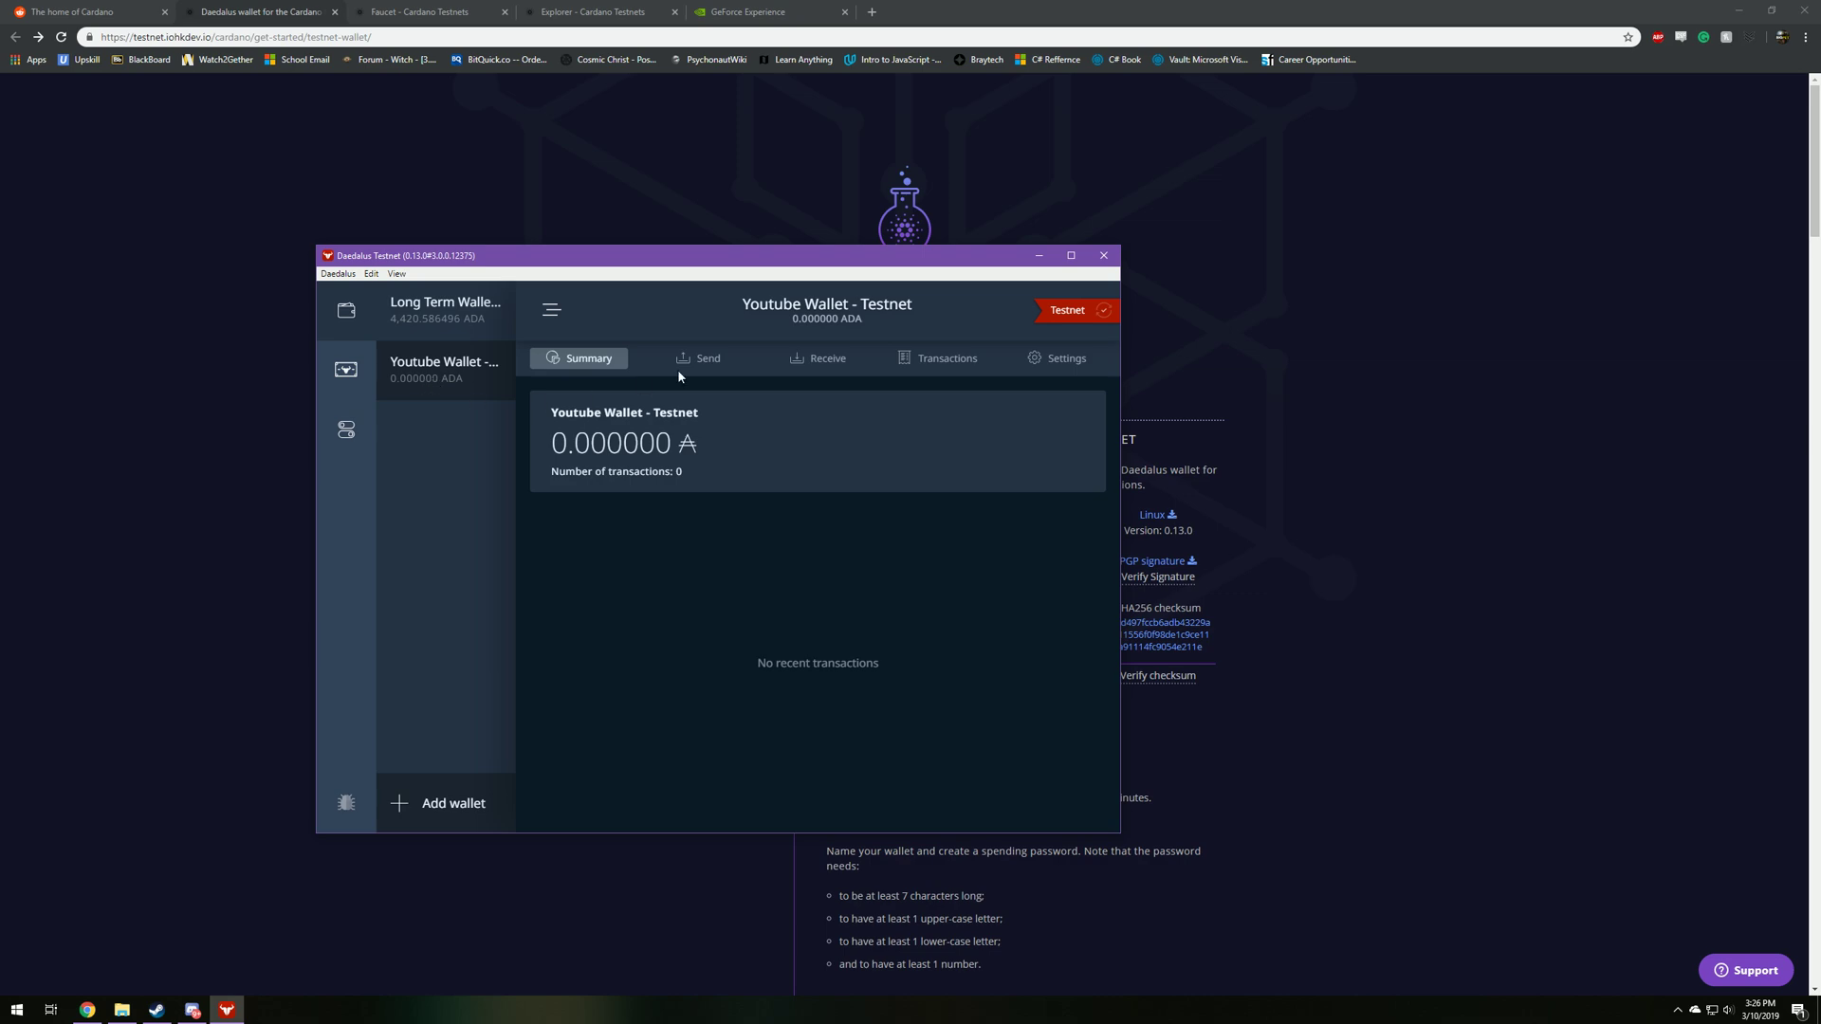
- Display the new wallet's receive address, then switch to the Cardano Testnets Faucet page
click(801, 359)
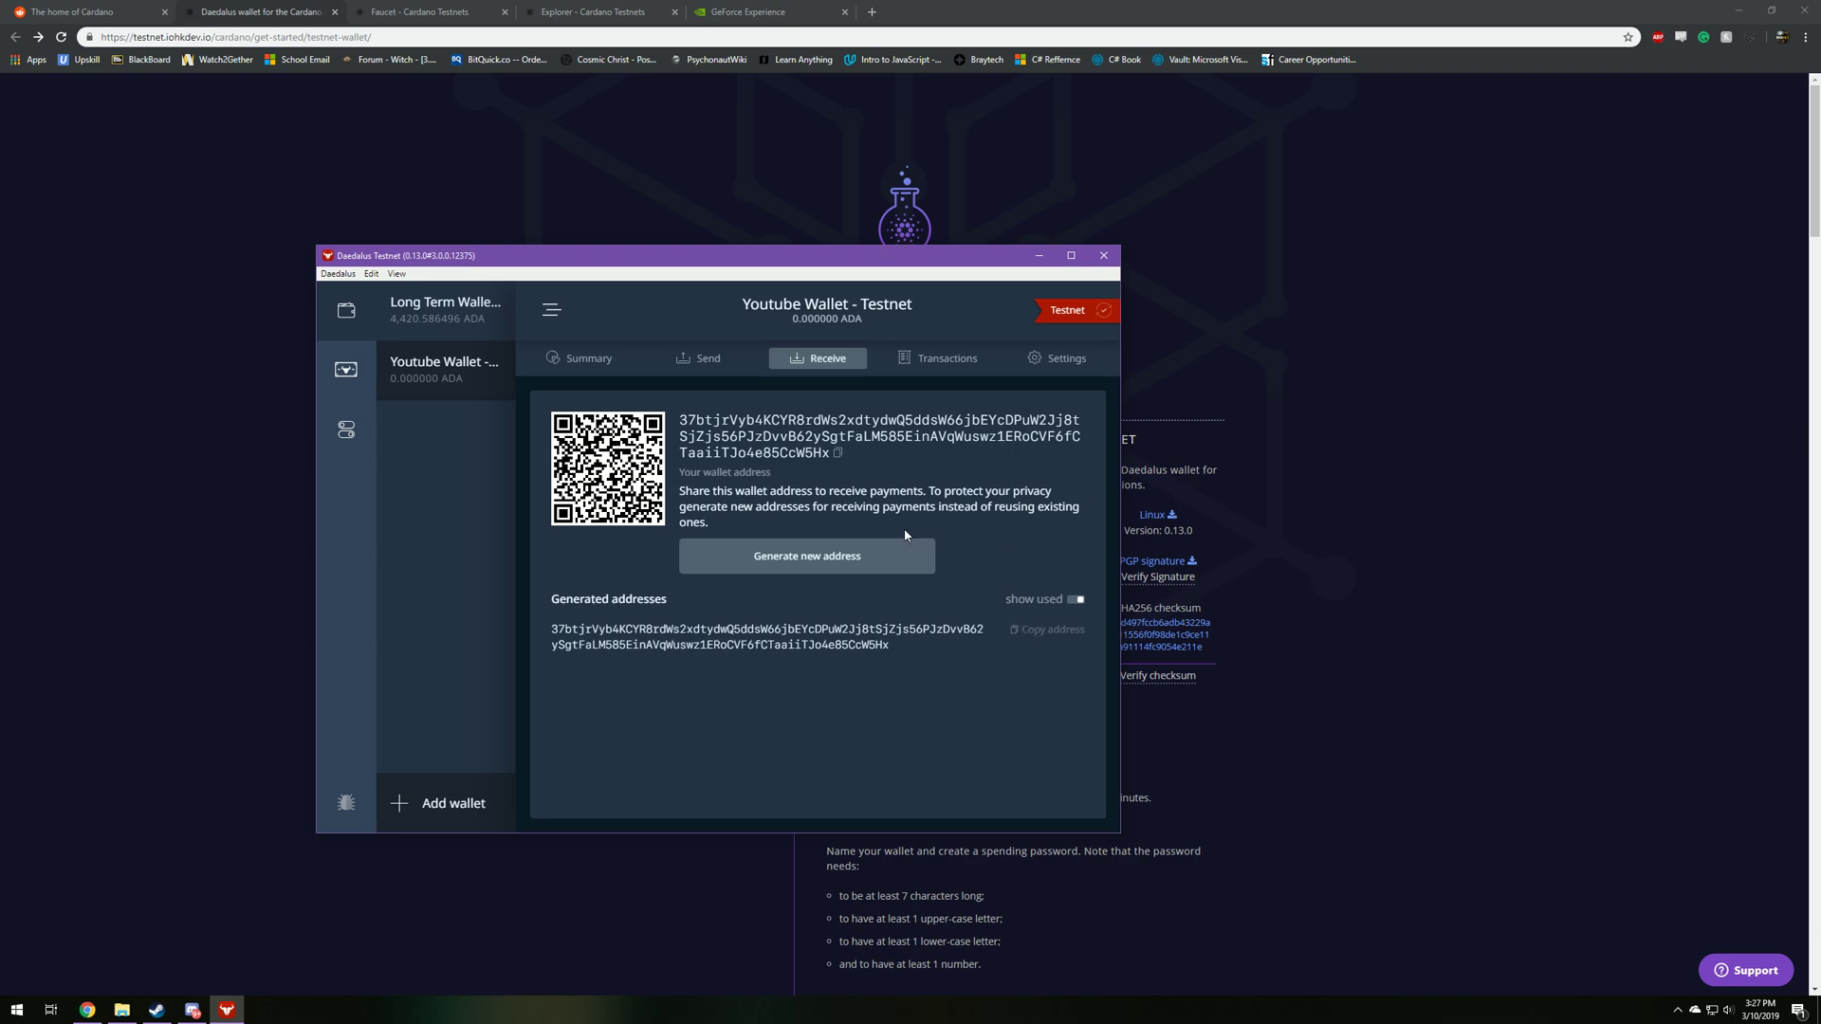
click(451, 13)
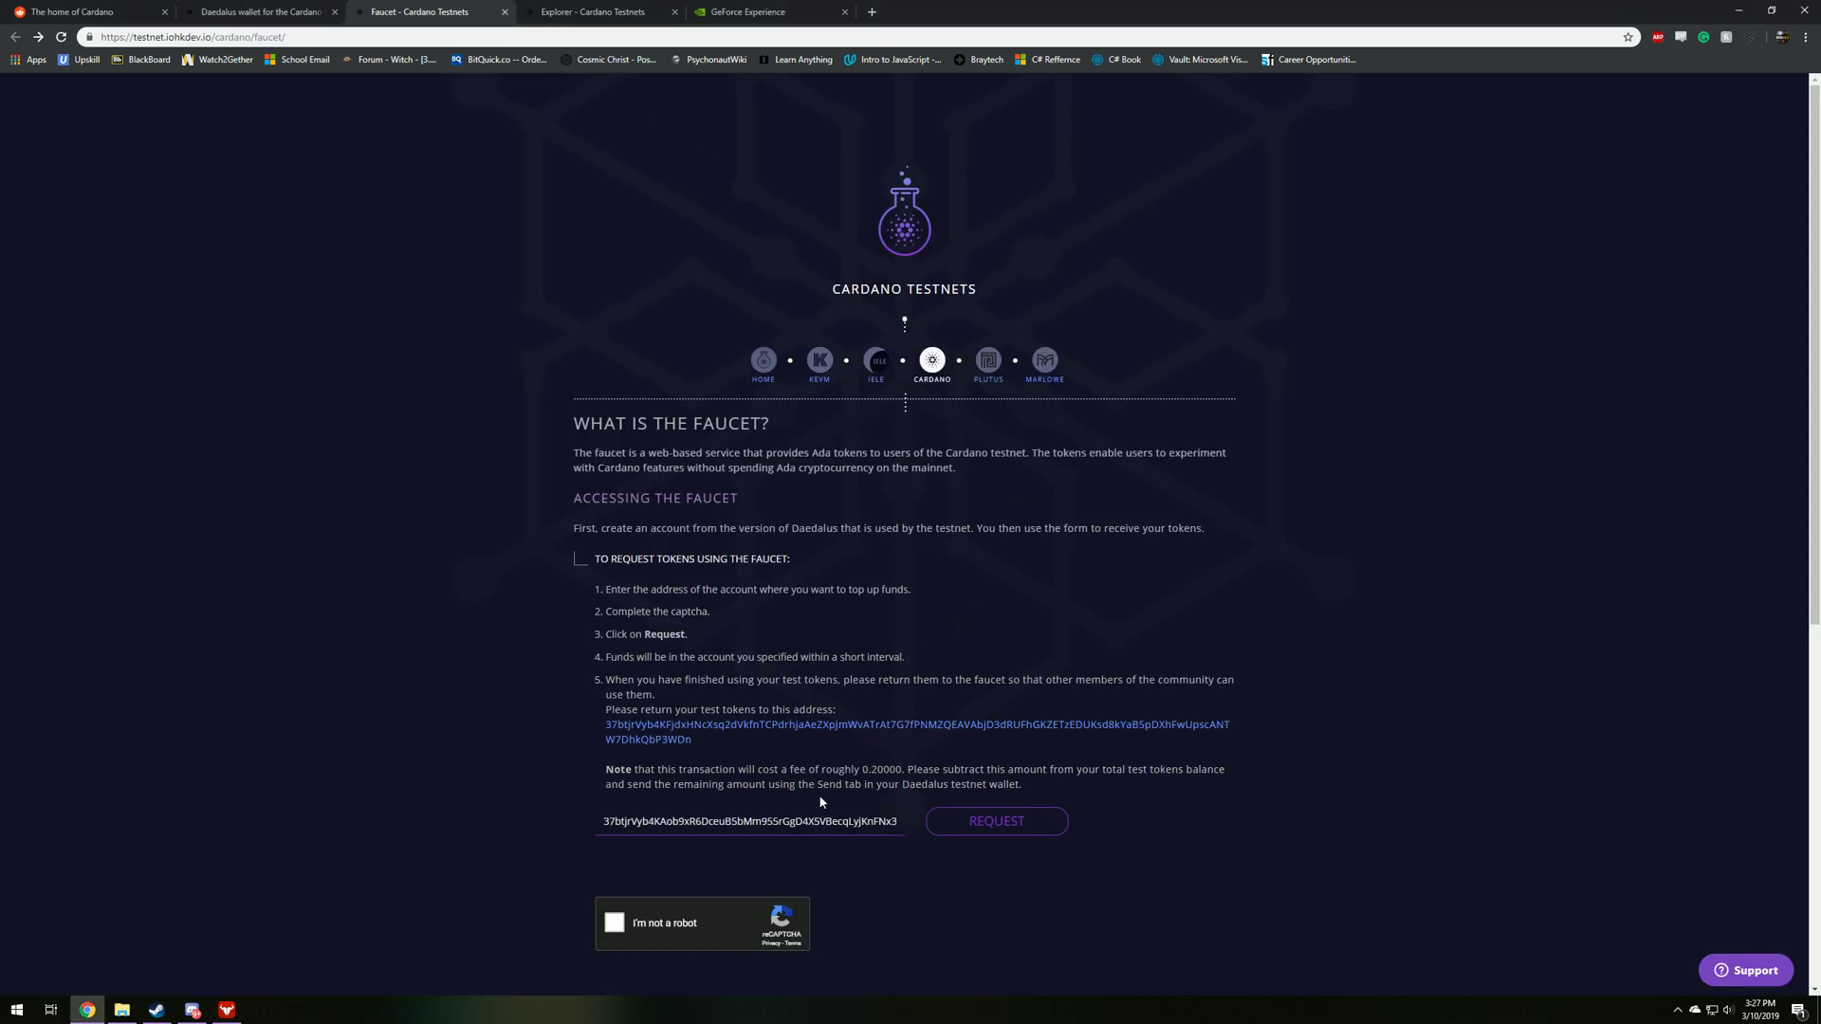
- Replace the faucet's address field with the new wallet's copied address
double_click(761, 822)
key(ctrl+v)
key(ctrl+a)
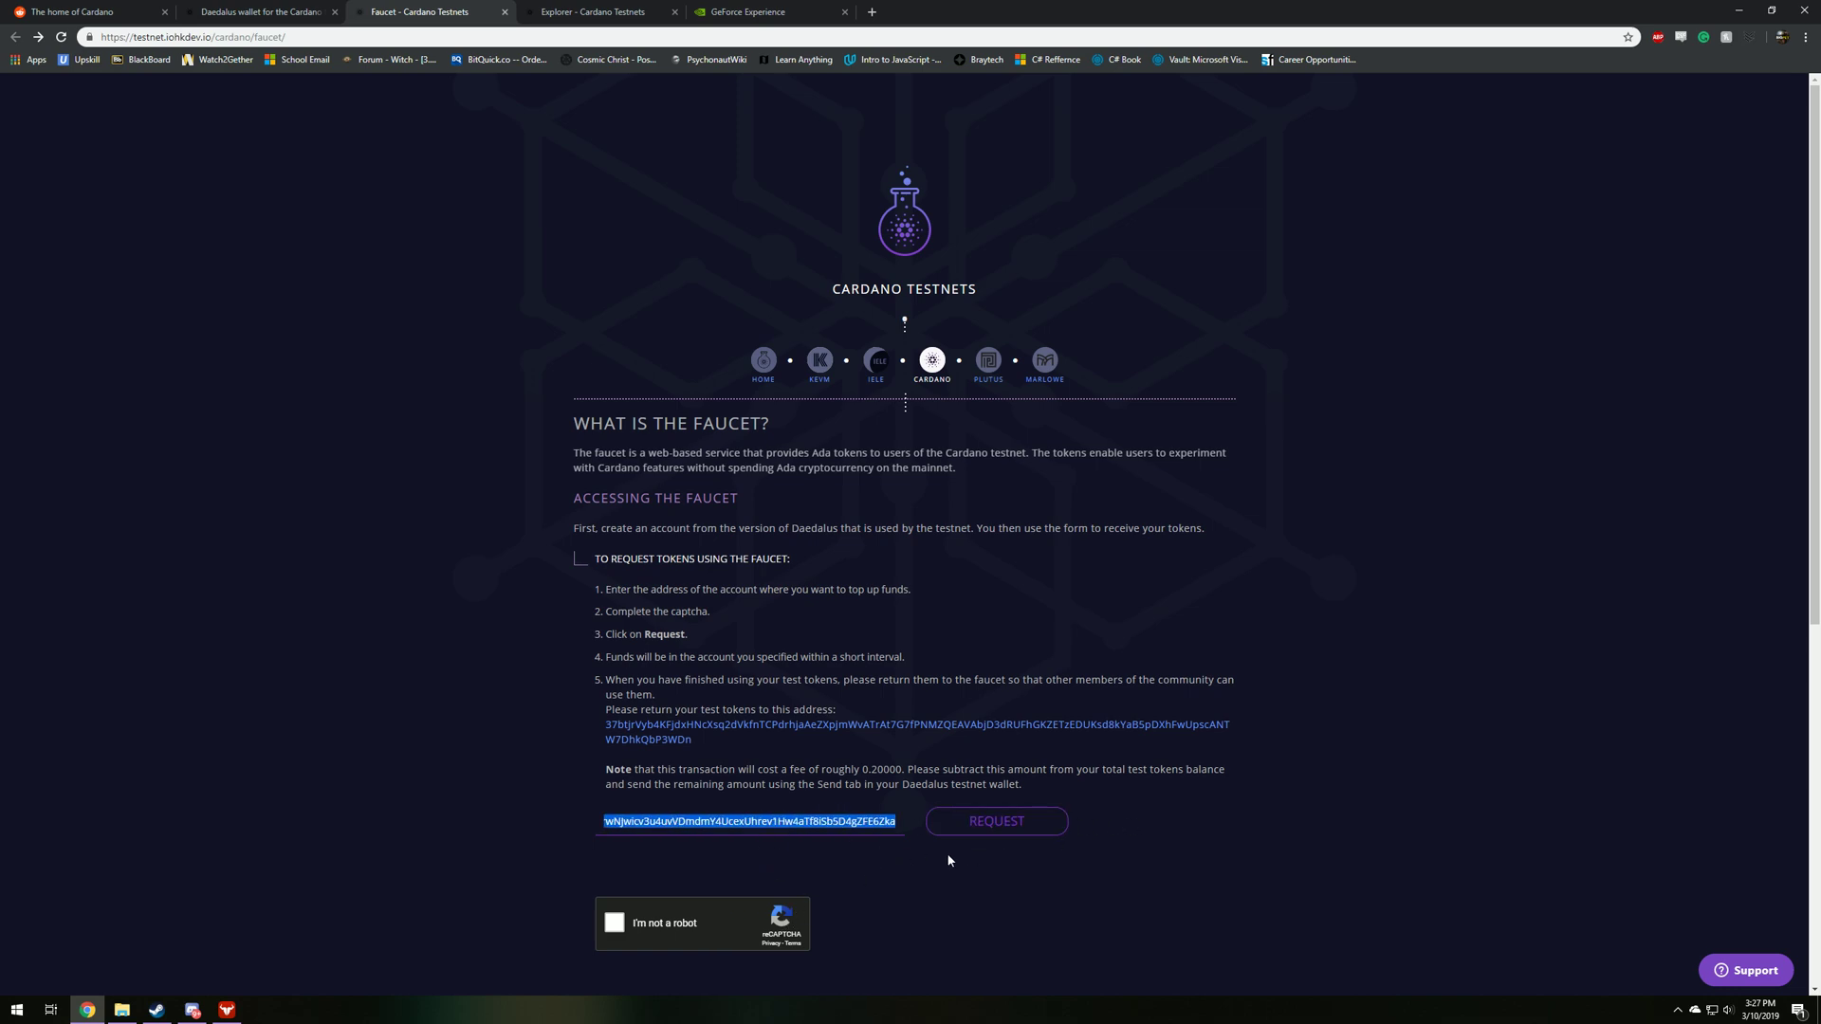
- Pass the robot check and submit the faucet request for test Ada, then return to Daedalus
click(615, 922)
click(1026, 823)
scroll(1026, 827, down, 2)
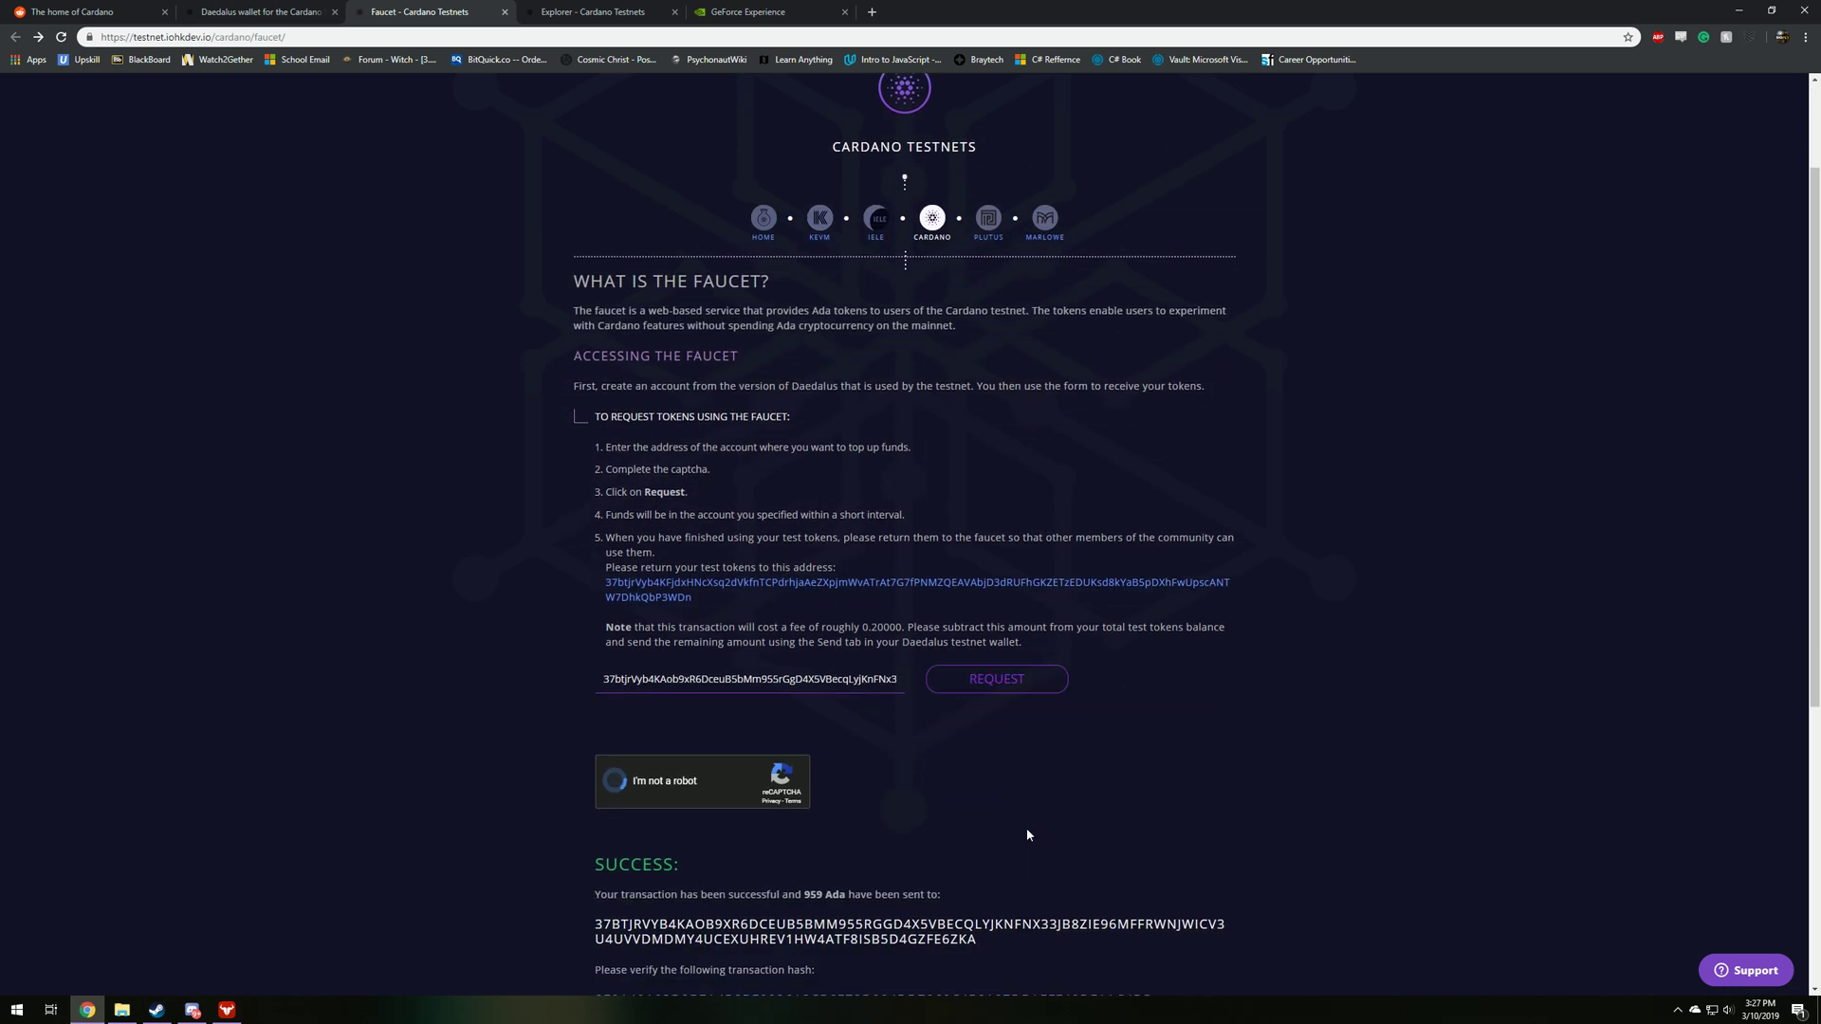
click(994, 683)
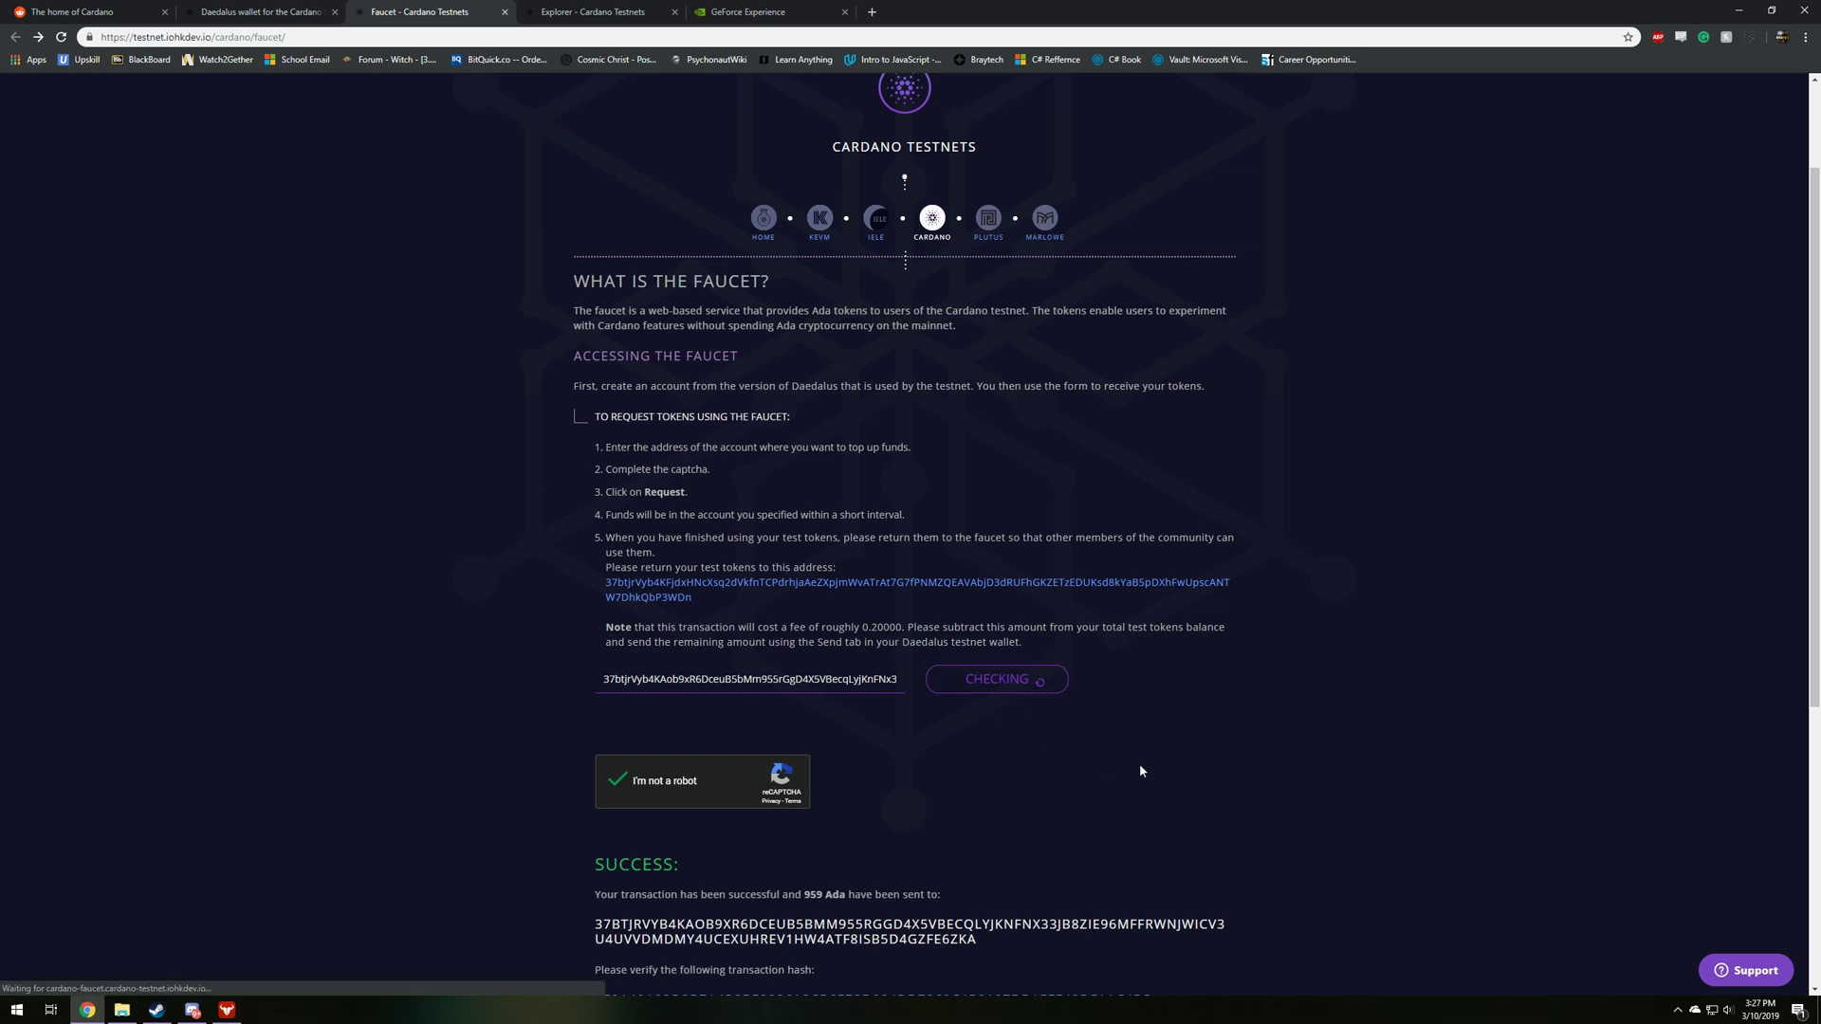
scroll(1138, 762, up, 2)
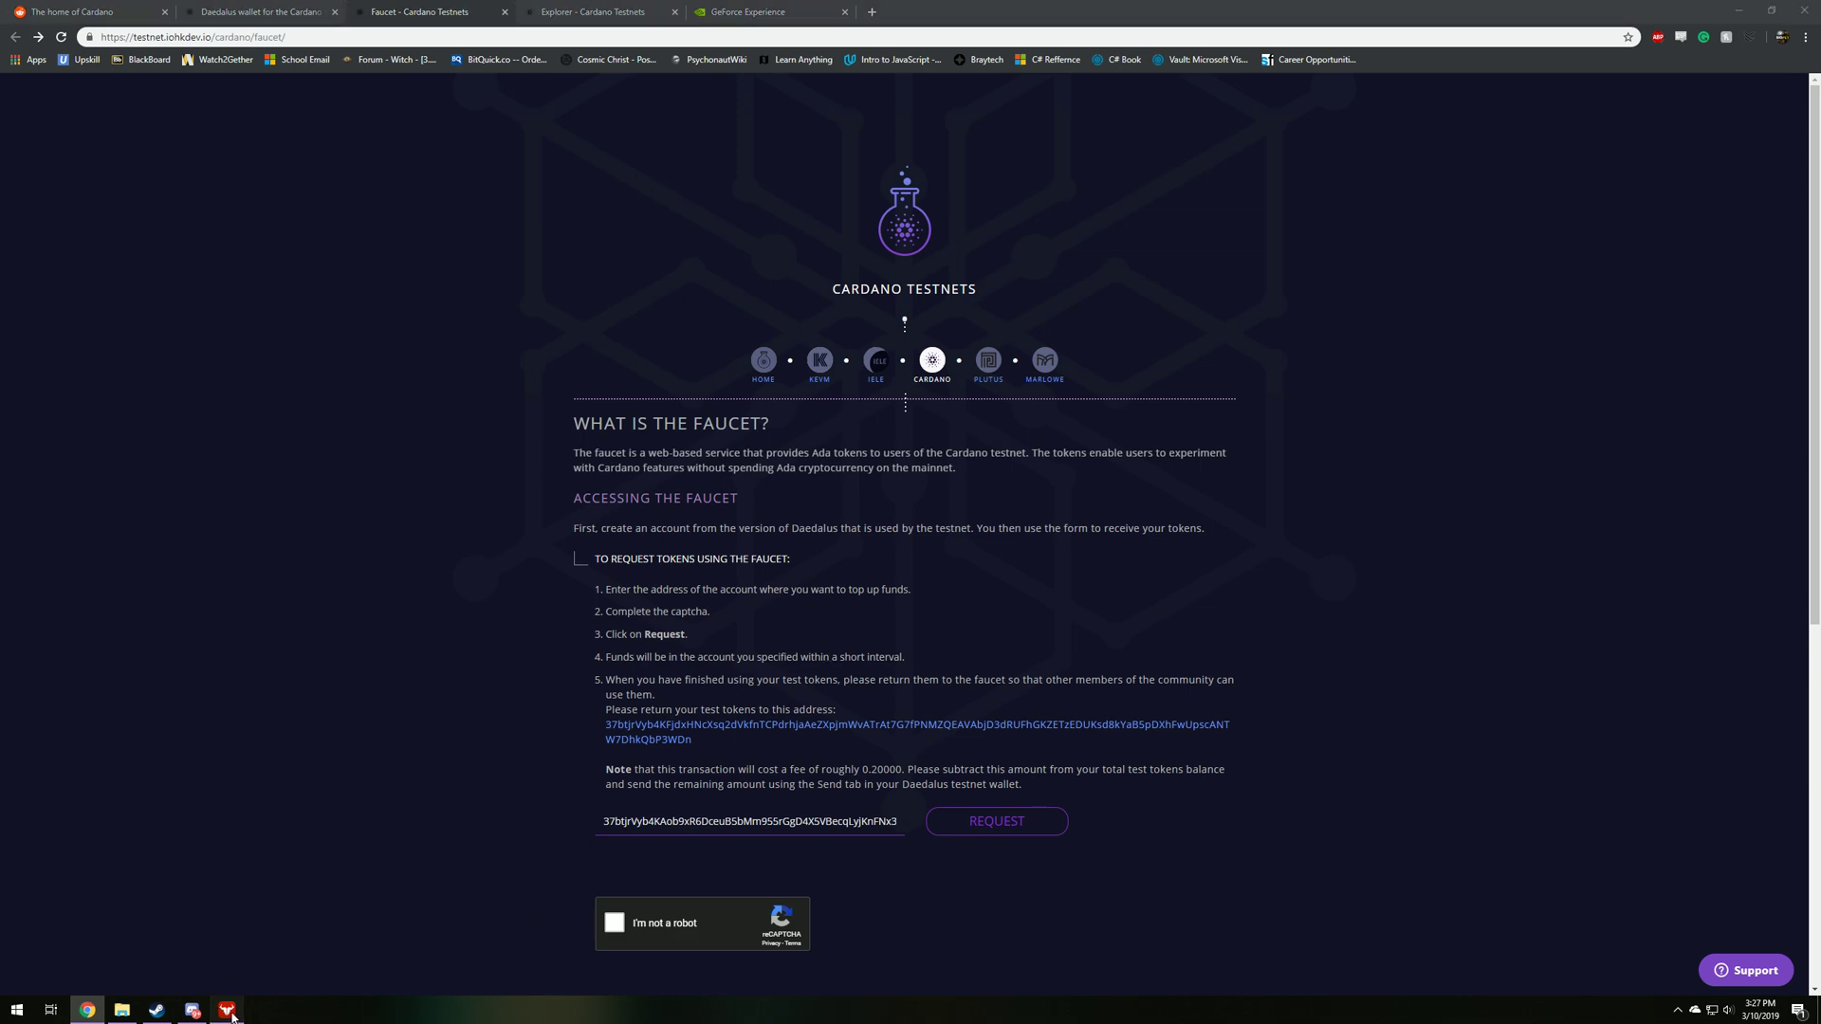
key(alt+Tab)
- Review the Long Term Wallet's 4,420.586496 ADA summary, Send and Receive views, then go to the explorer
click(449, 334)
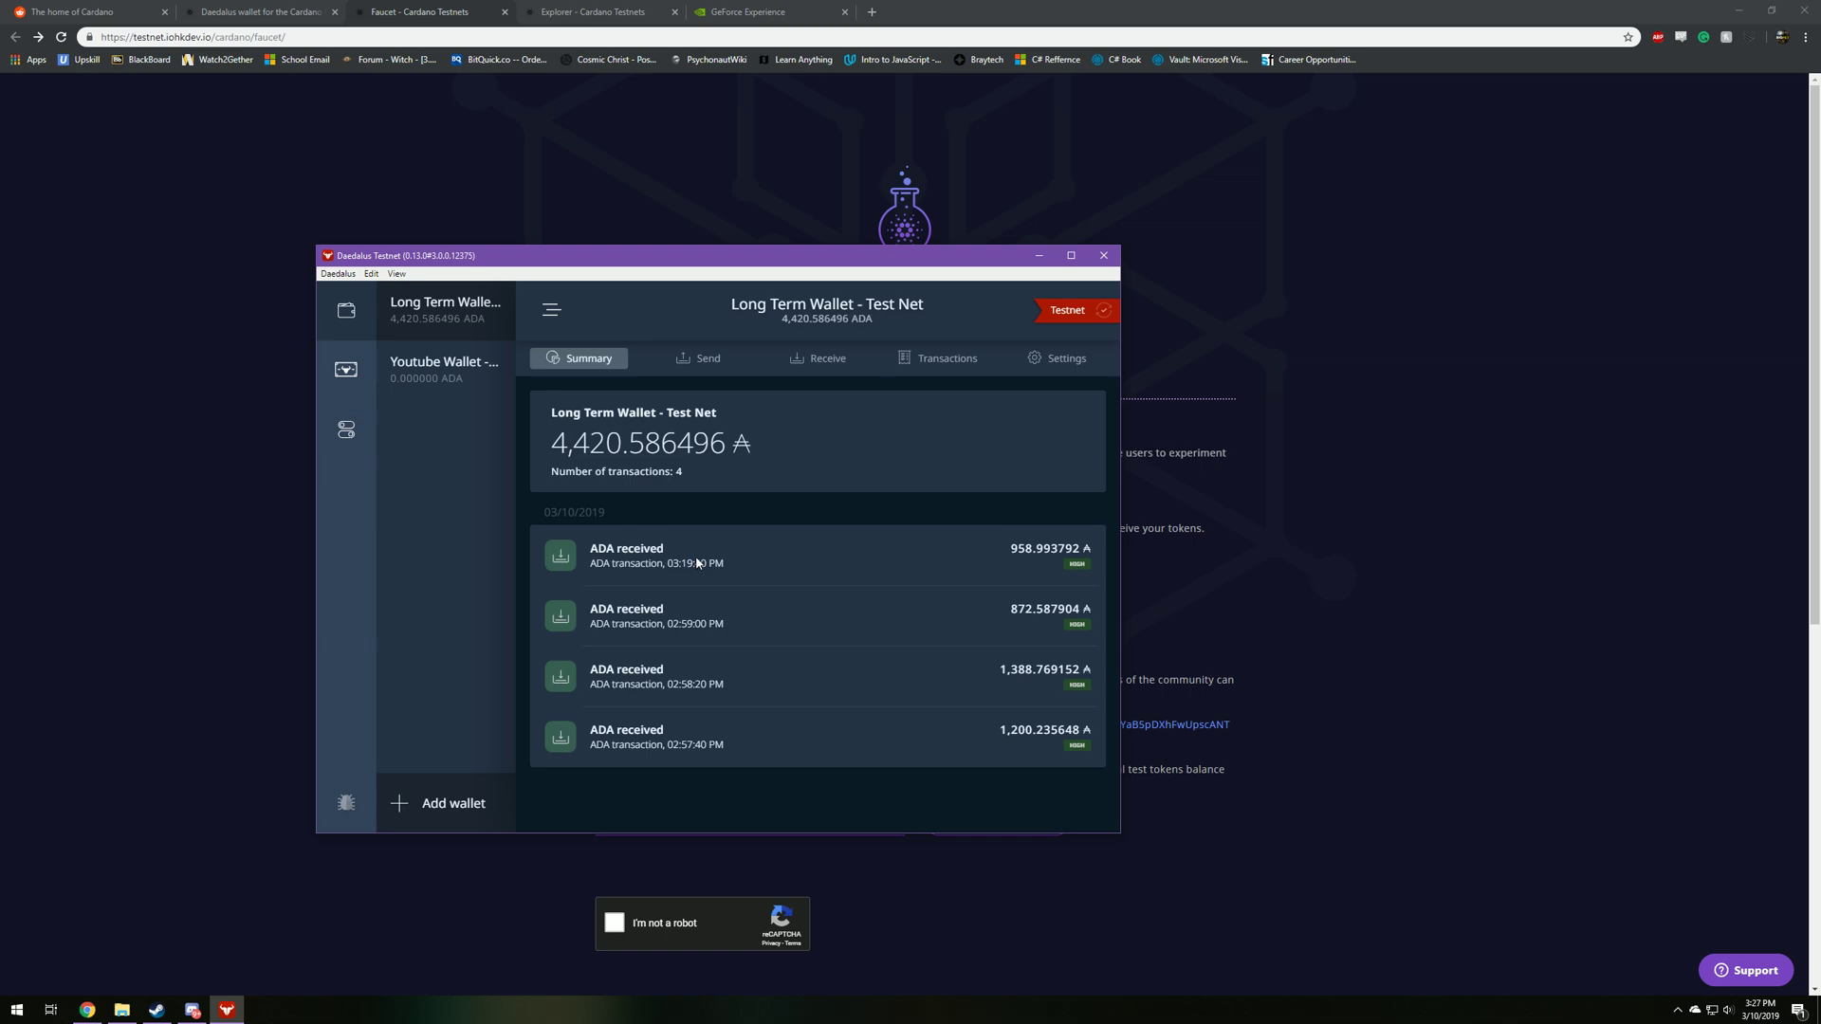
click(702, 358)
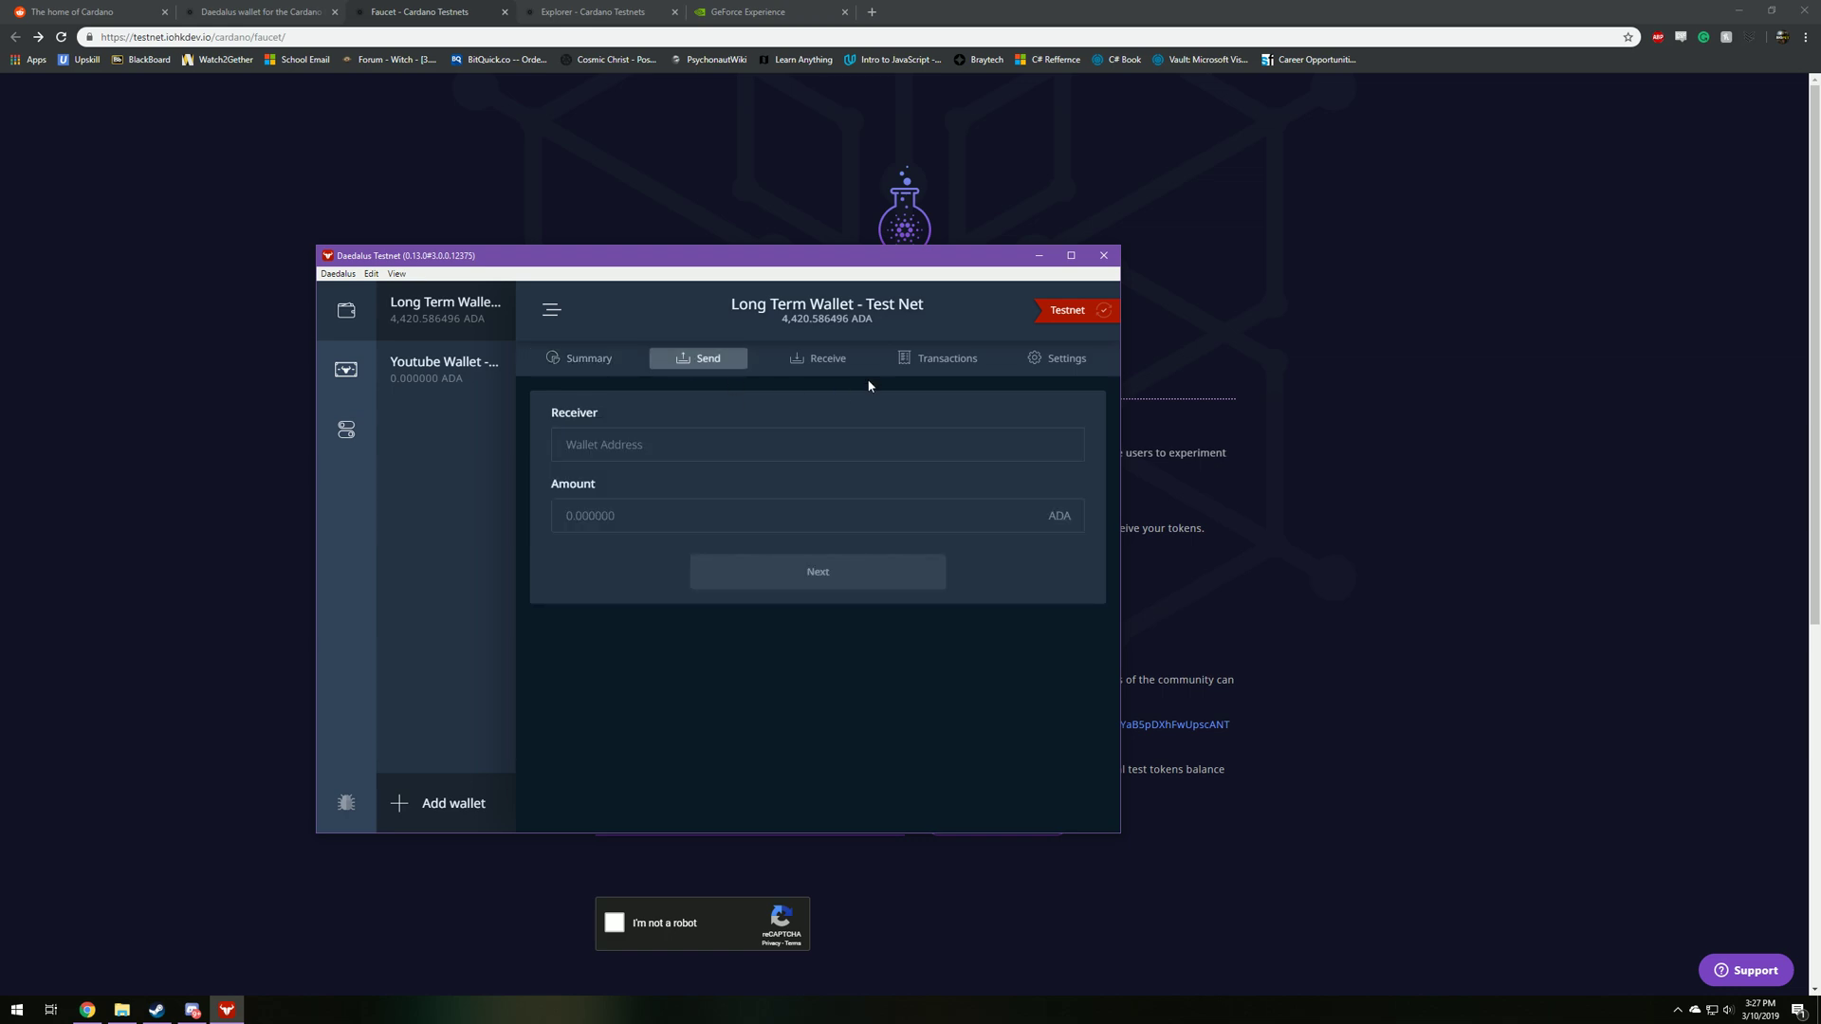
click(830, 359)
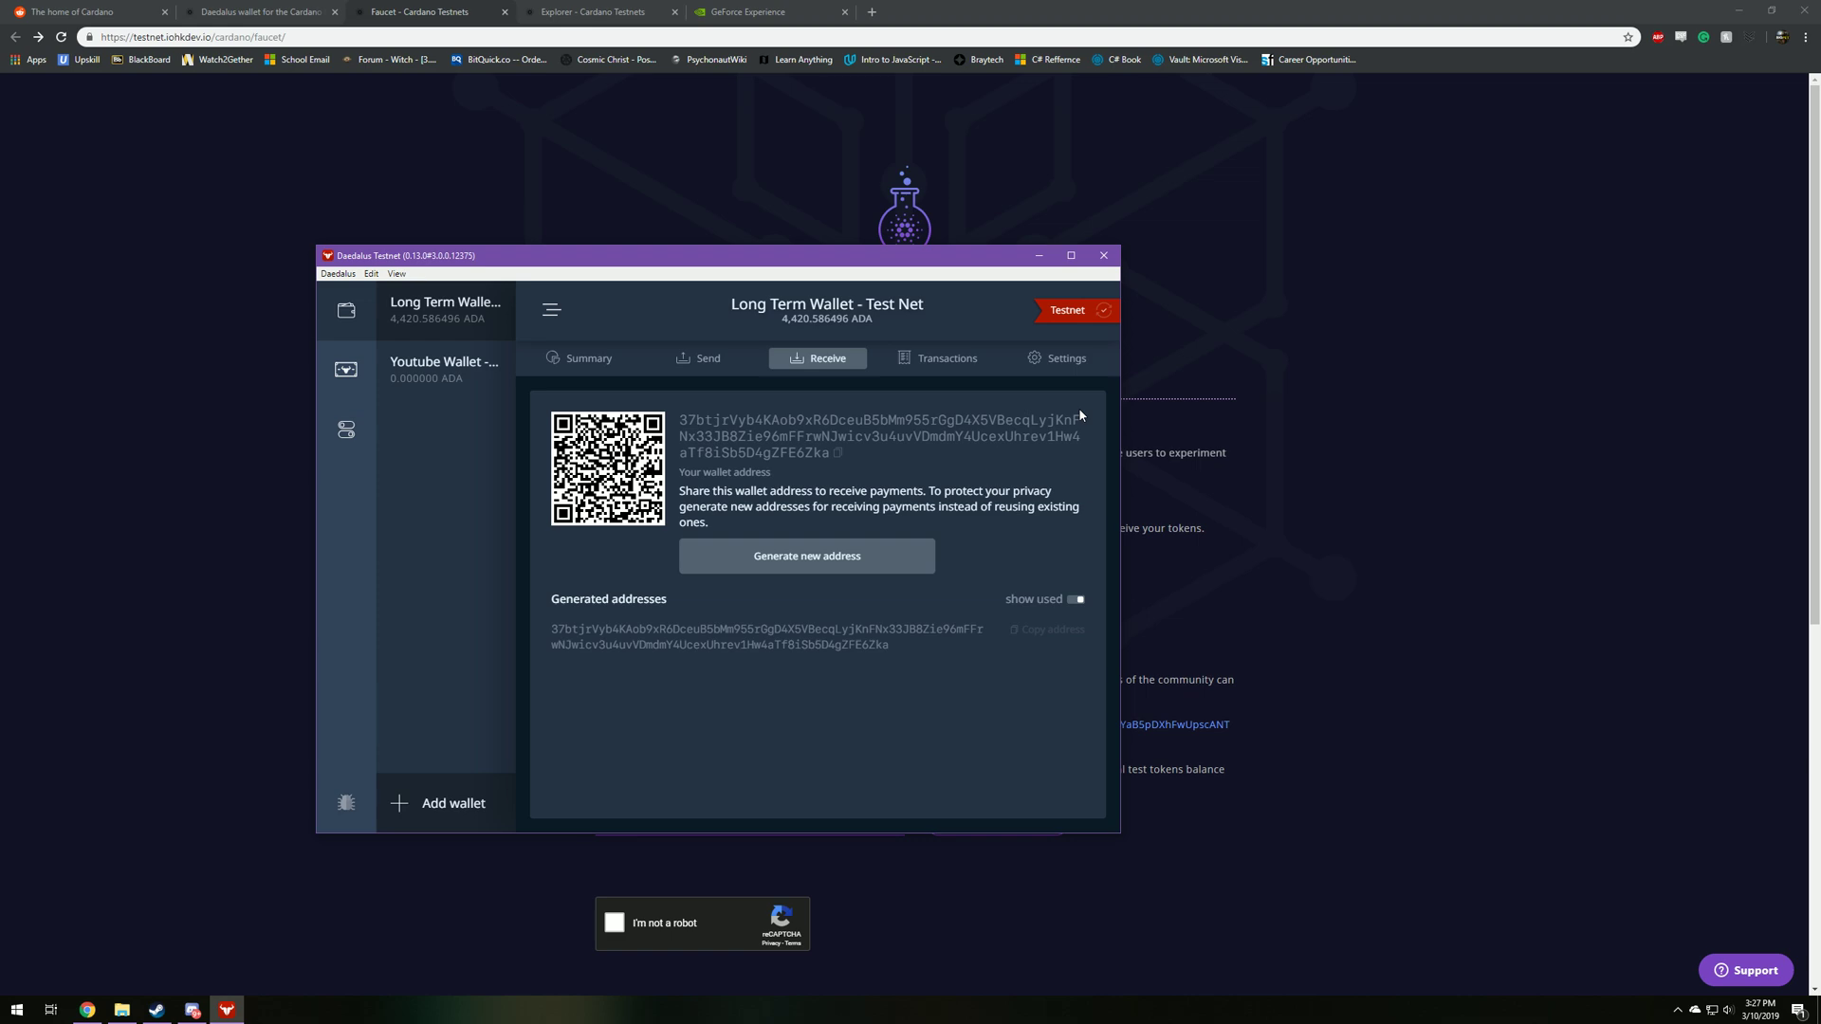
click(593, 12)
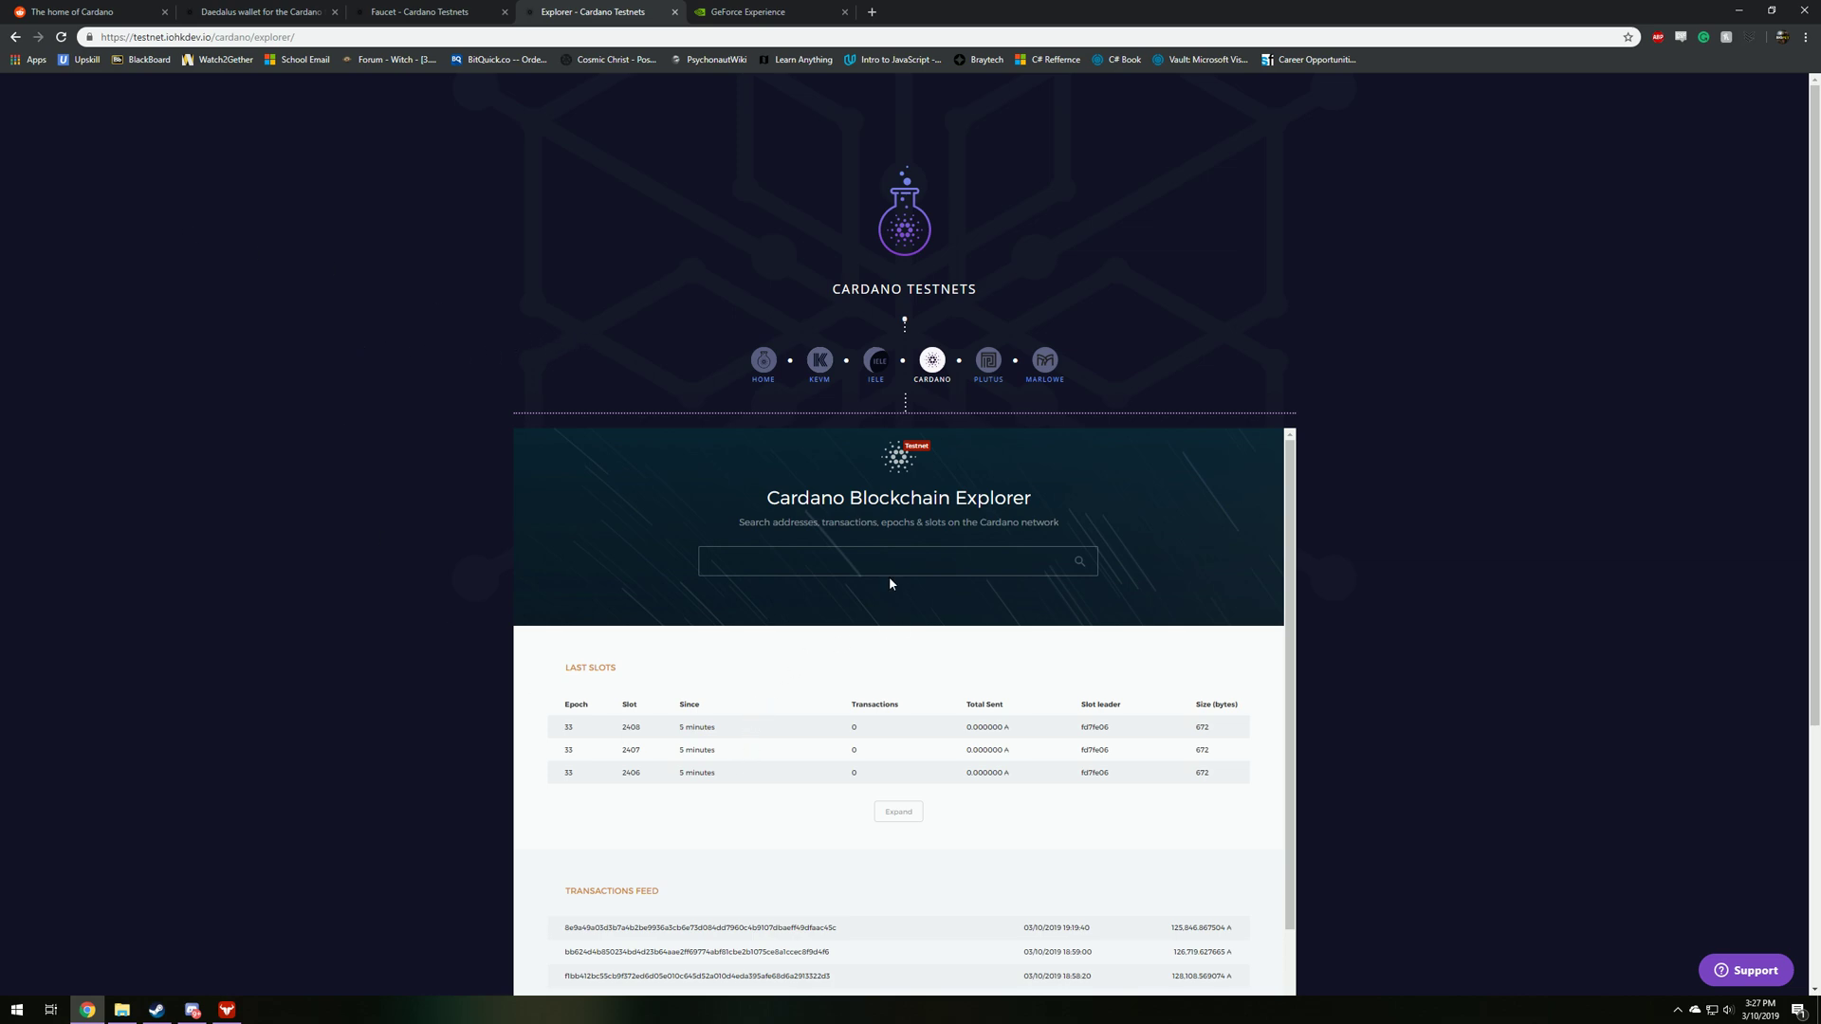
- Copy the faucet transaction hash from the faucet's success details
click(422, 11)
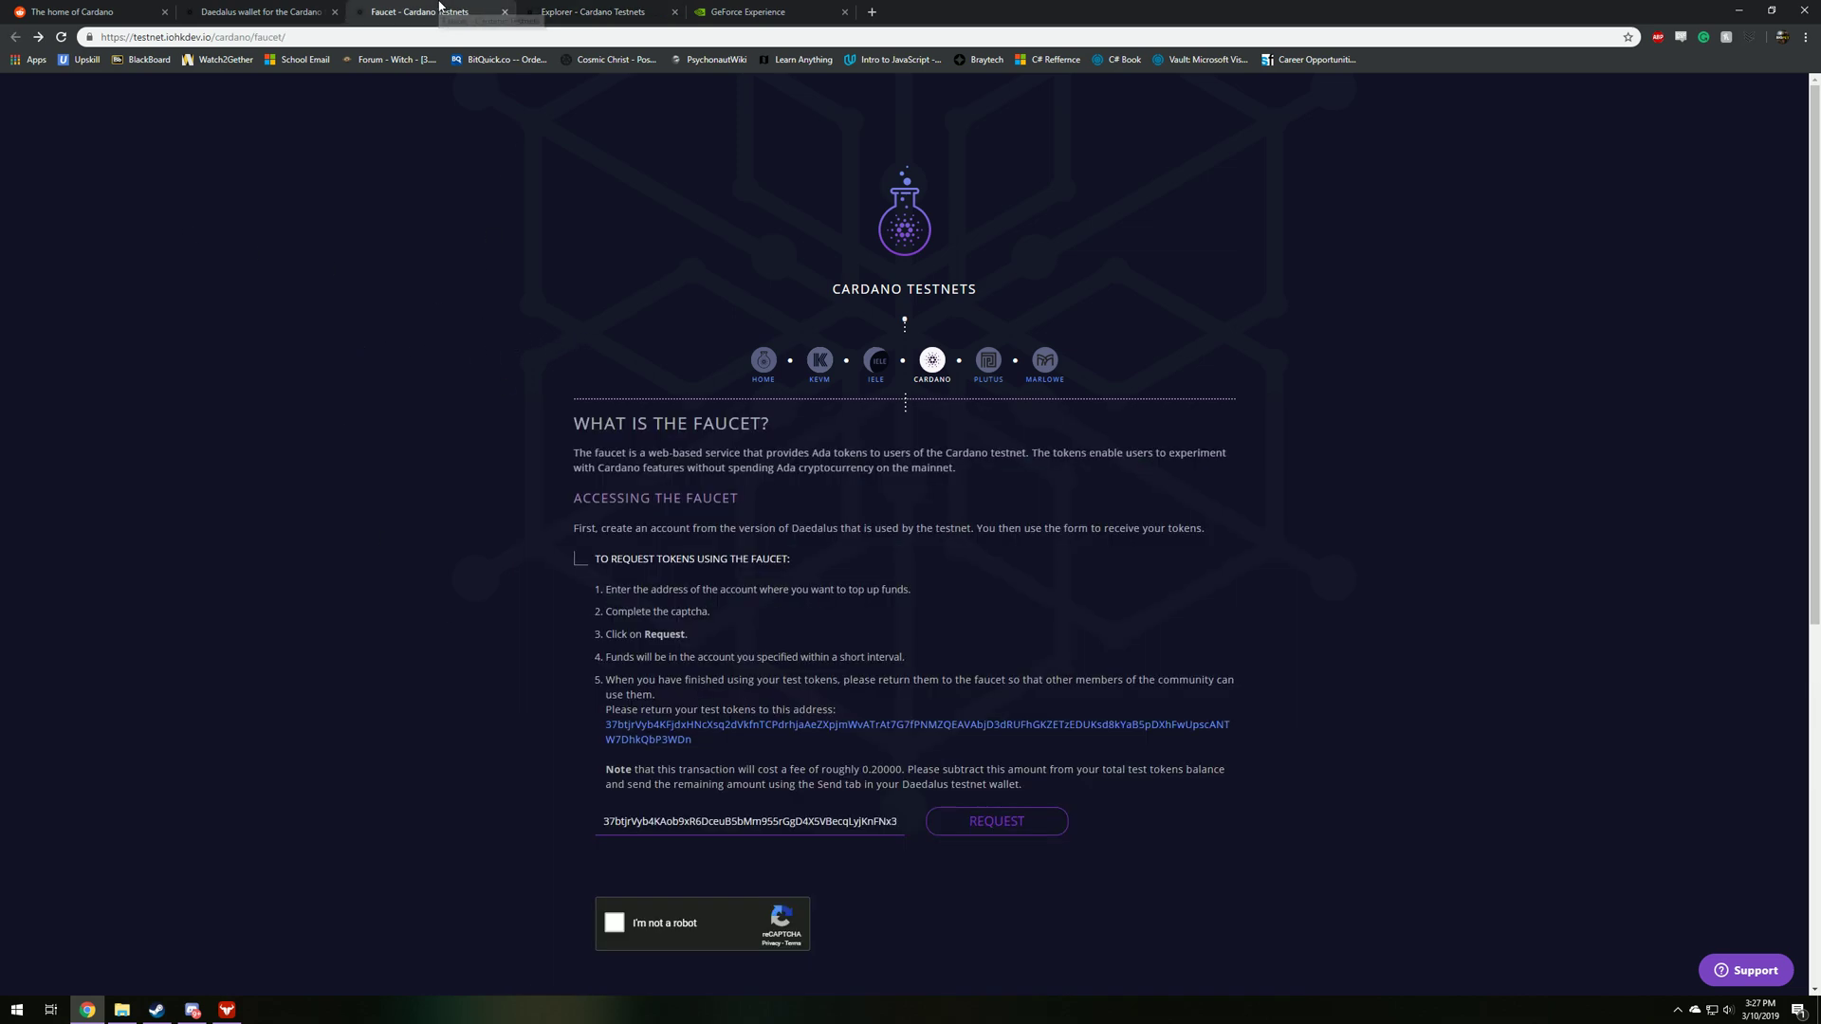
scroll(1035, 702, down, 3)
scroll(1035, 701, down, 2)
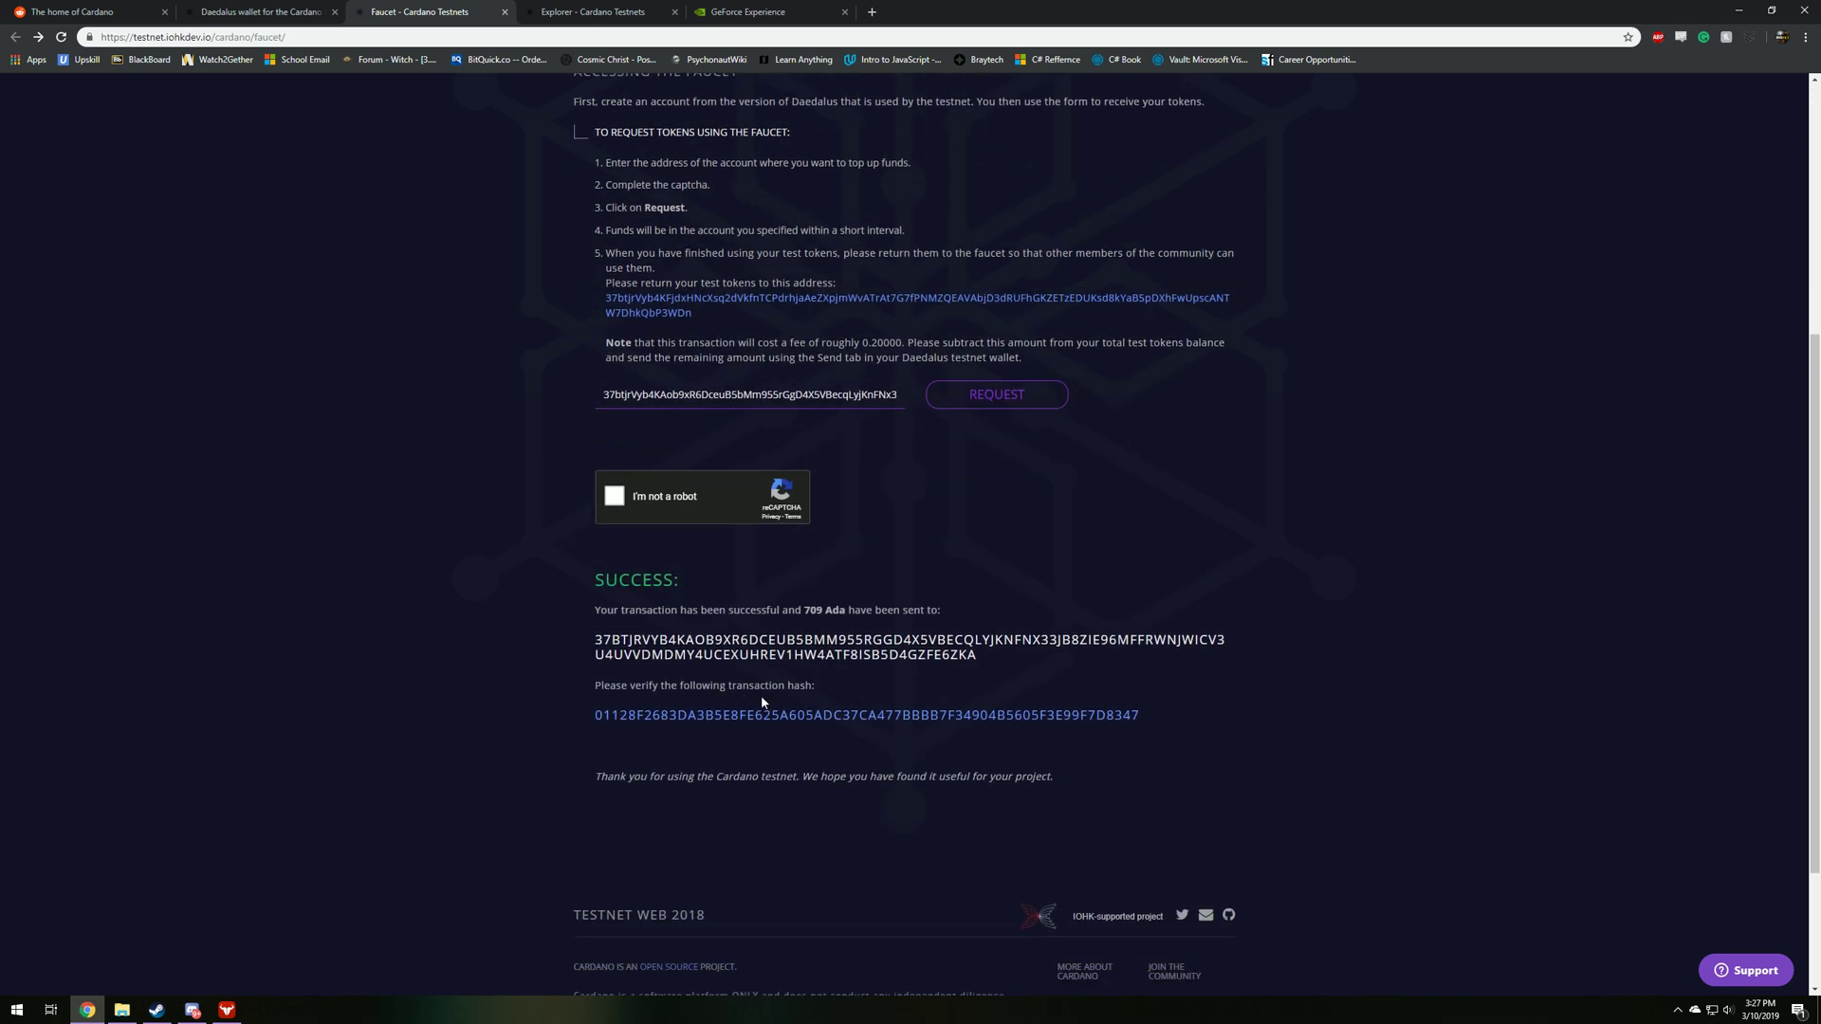
drag(1155, 721, 600, 722)
right_click(600, 723)
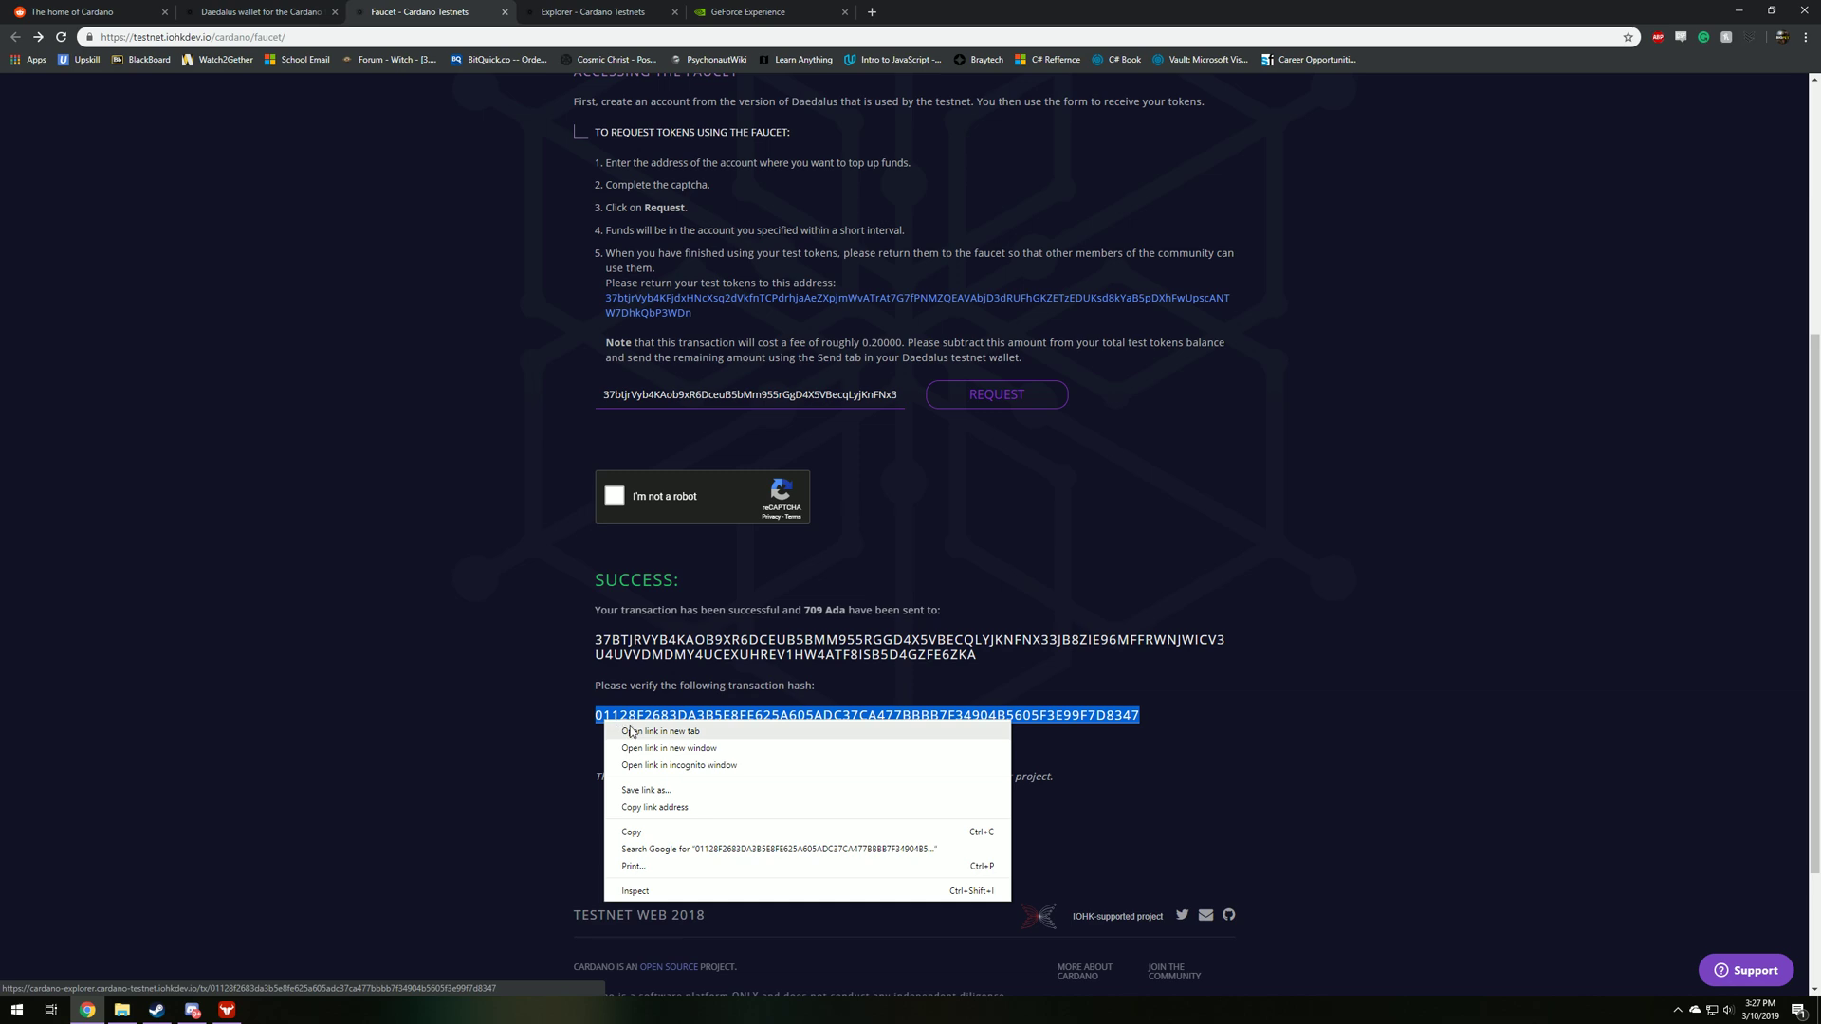
click(664, 831)
- Search the explorer by Transaction for the pasted hash to confirm the 709.040832 ADA transfer
key(ctrl+Tab)
click(951, 571)
click(1085, 561)
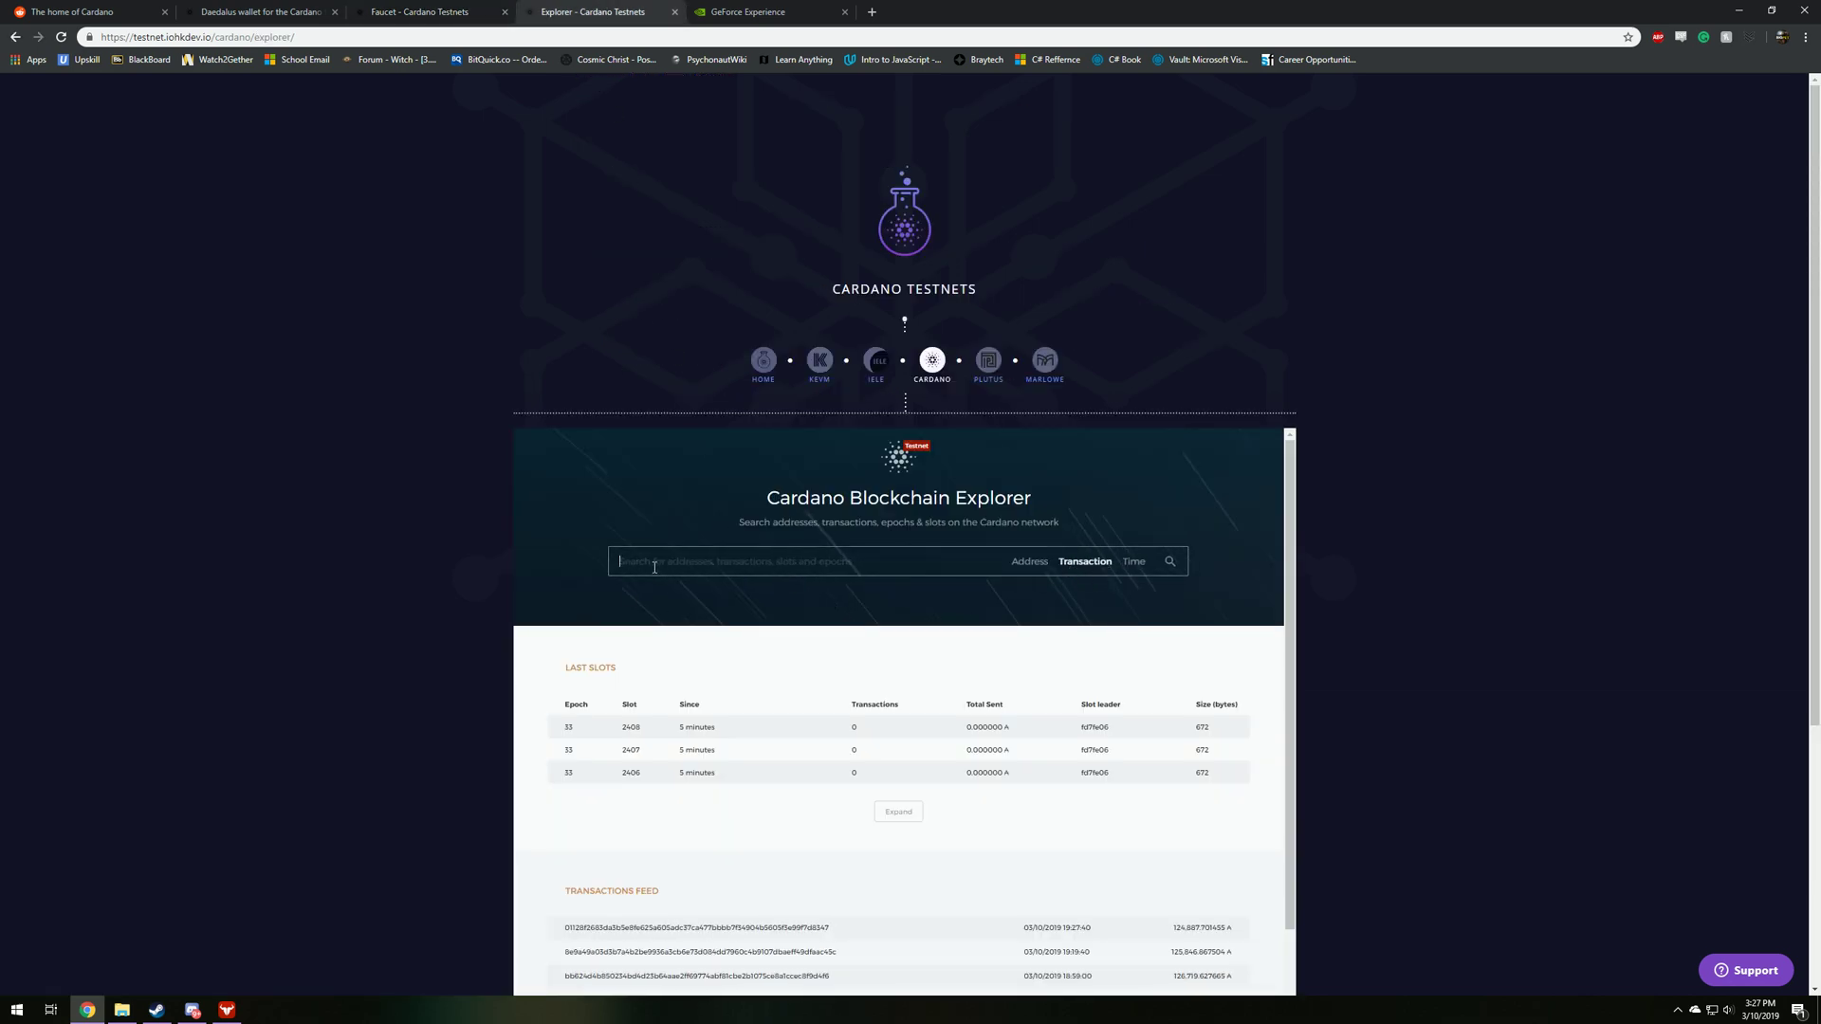
right_click(654, 567)
click(731, 677)
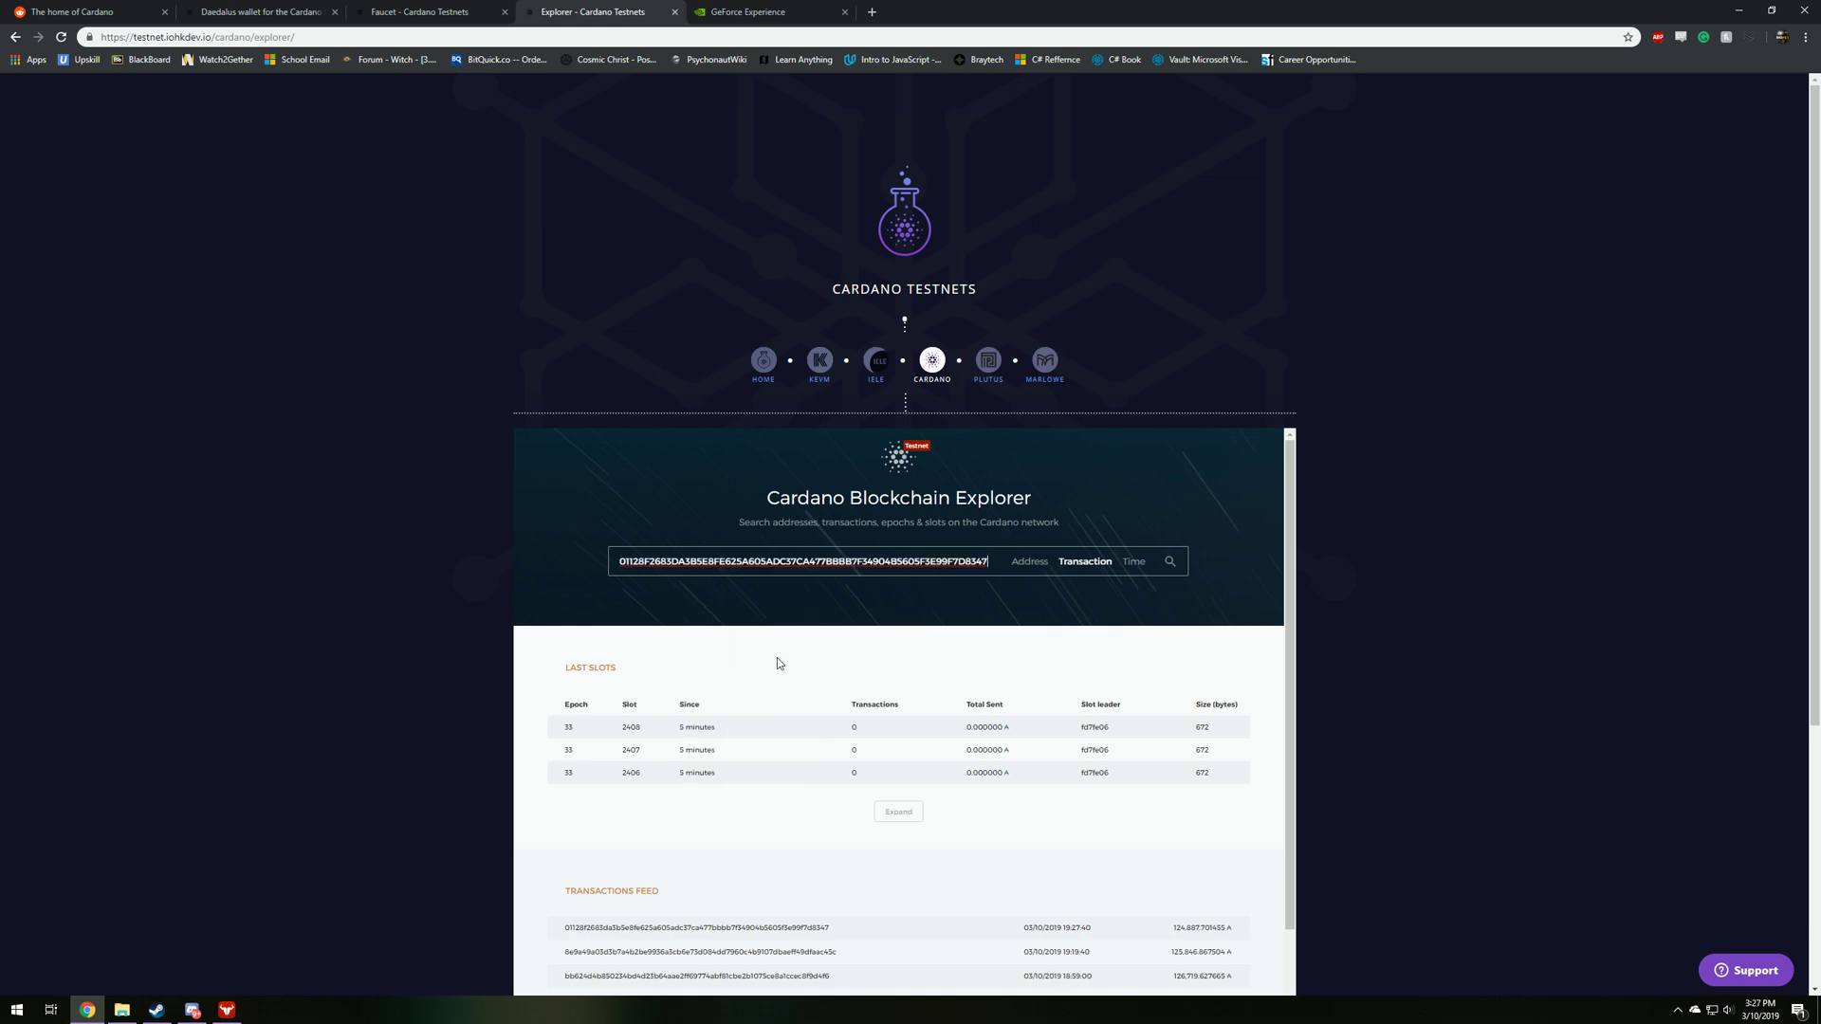
click(1171, 562)
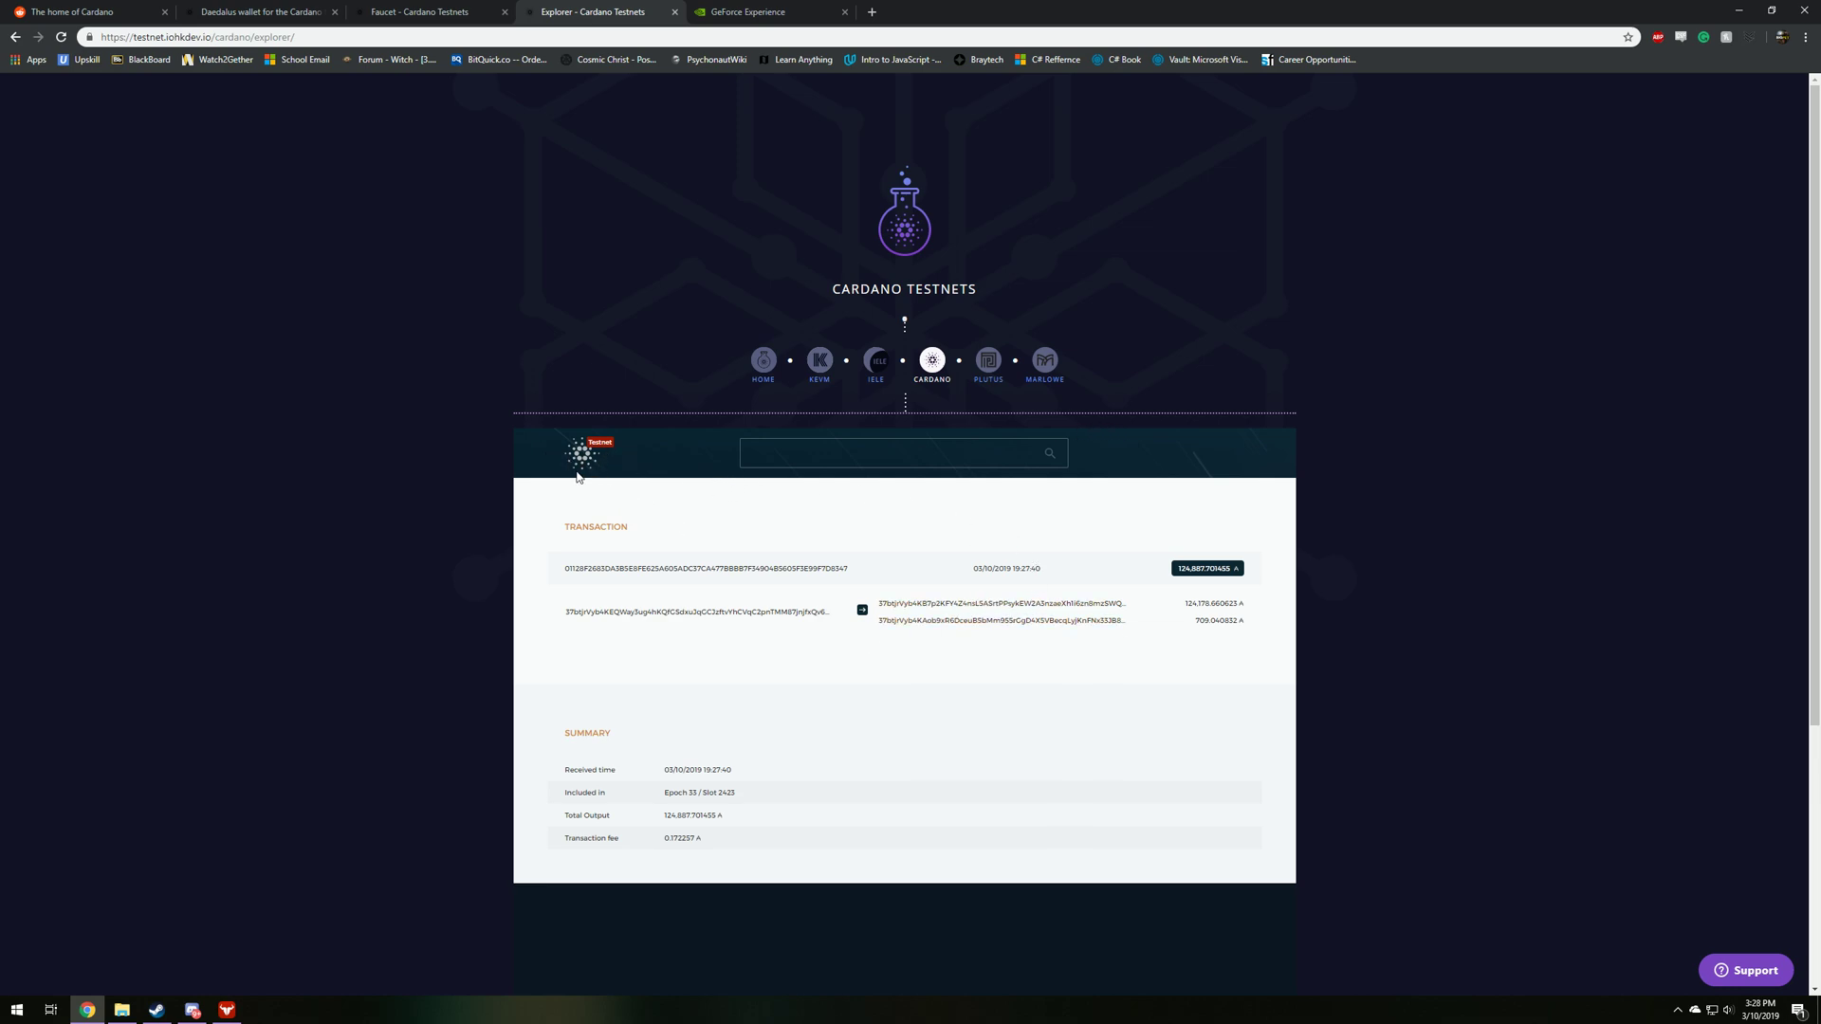
- Go back to the explorer's front page and look over it
click(16, 36)
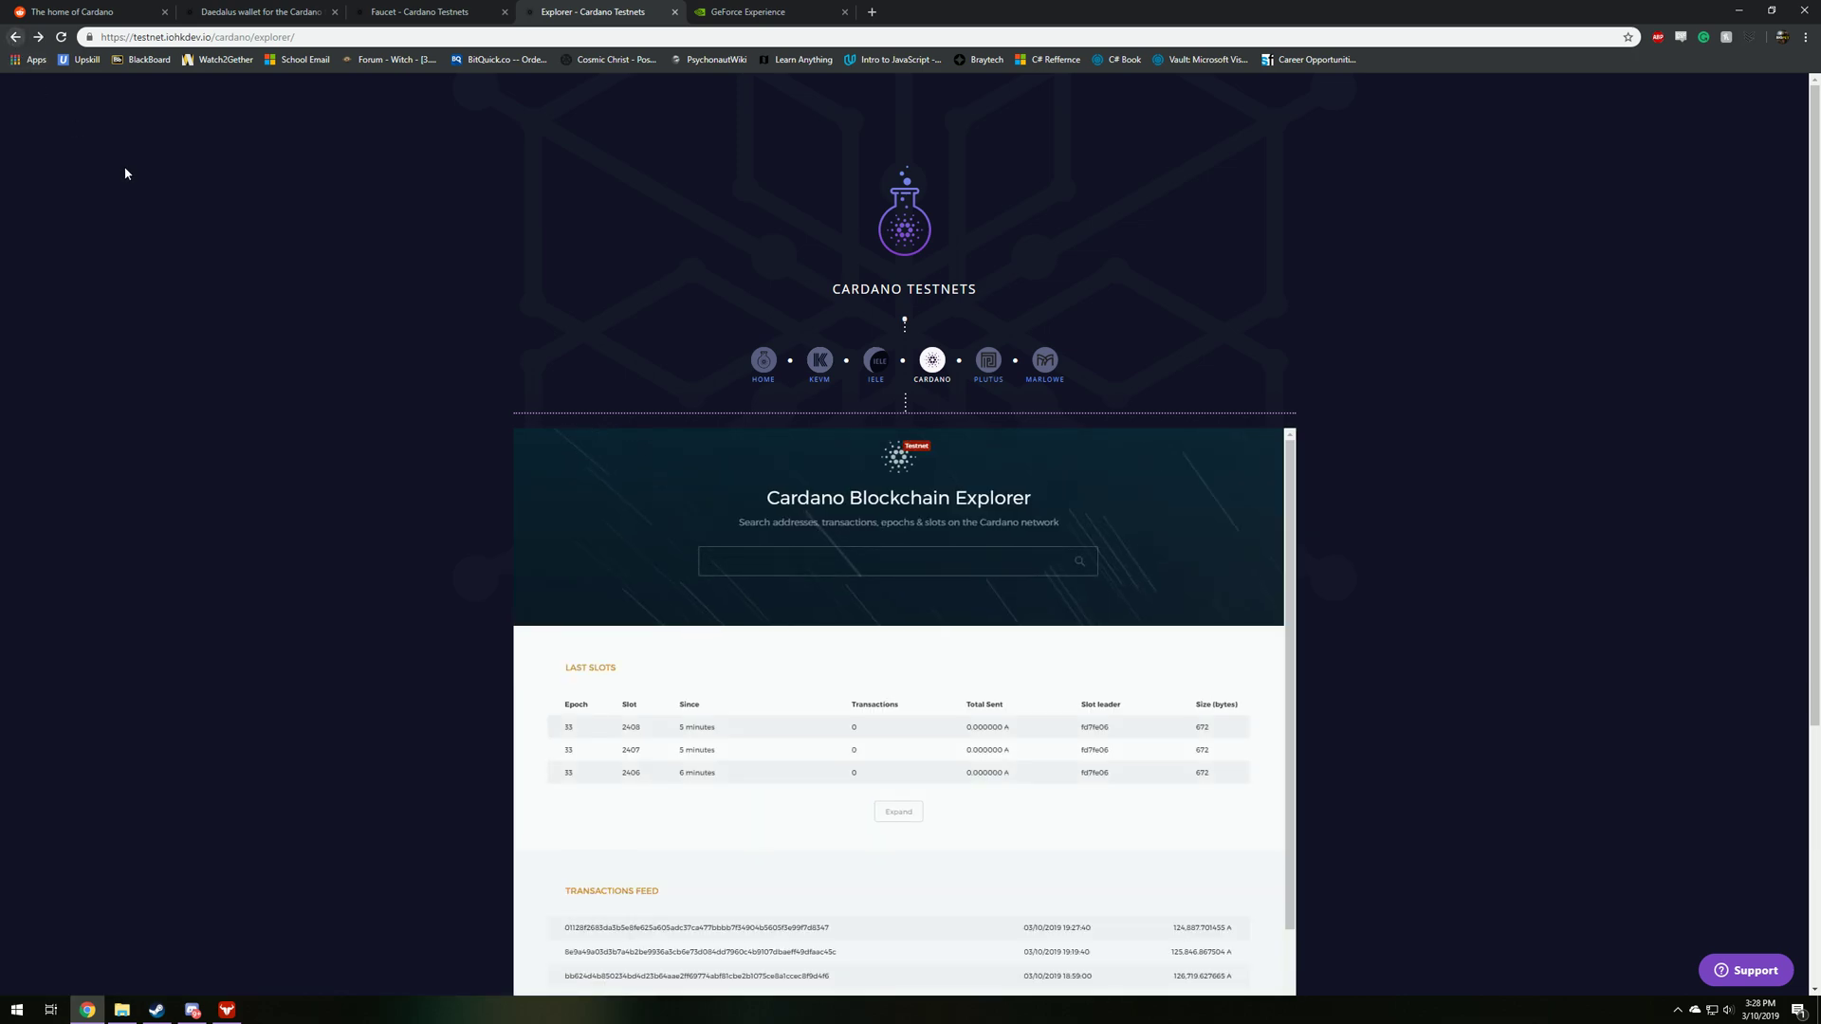
scroll(1199, 559, down, 1)
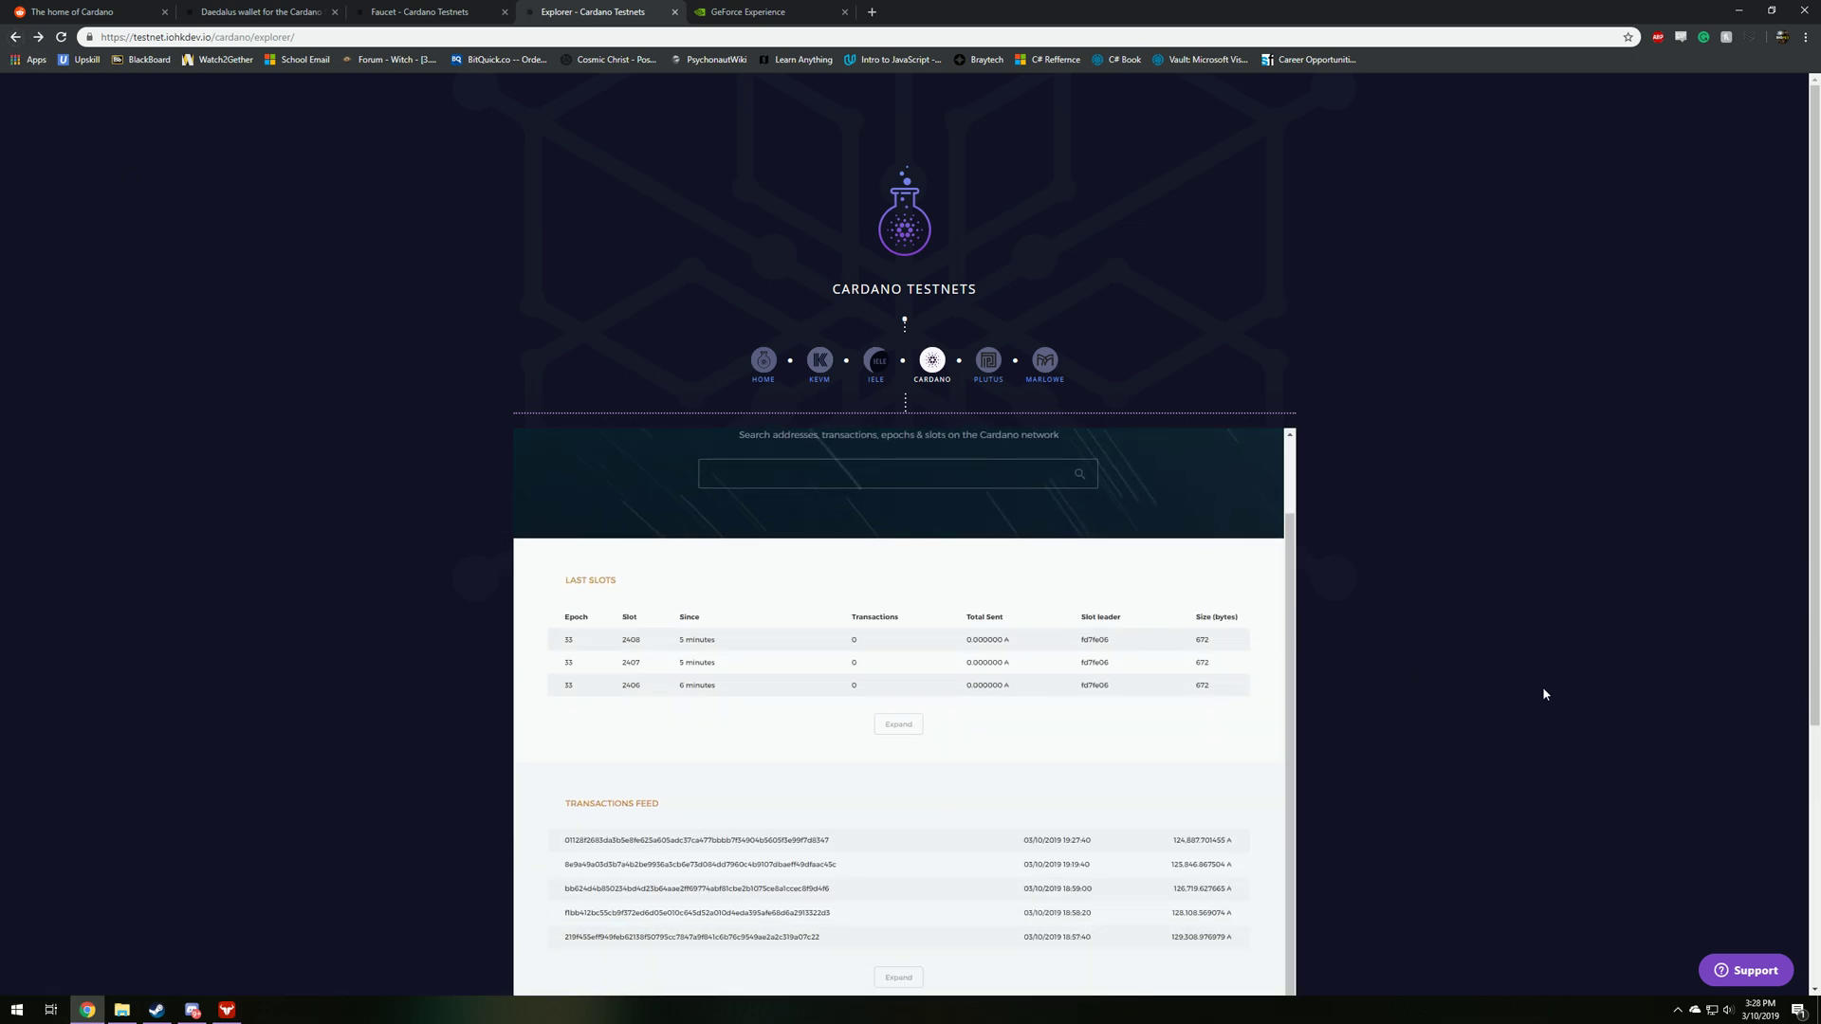
scroll(1041, 612, up, 1)
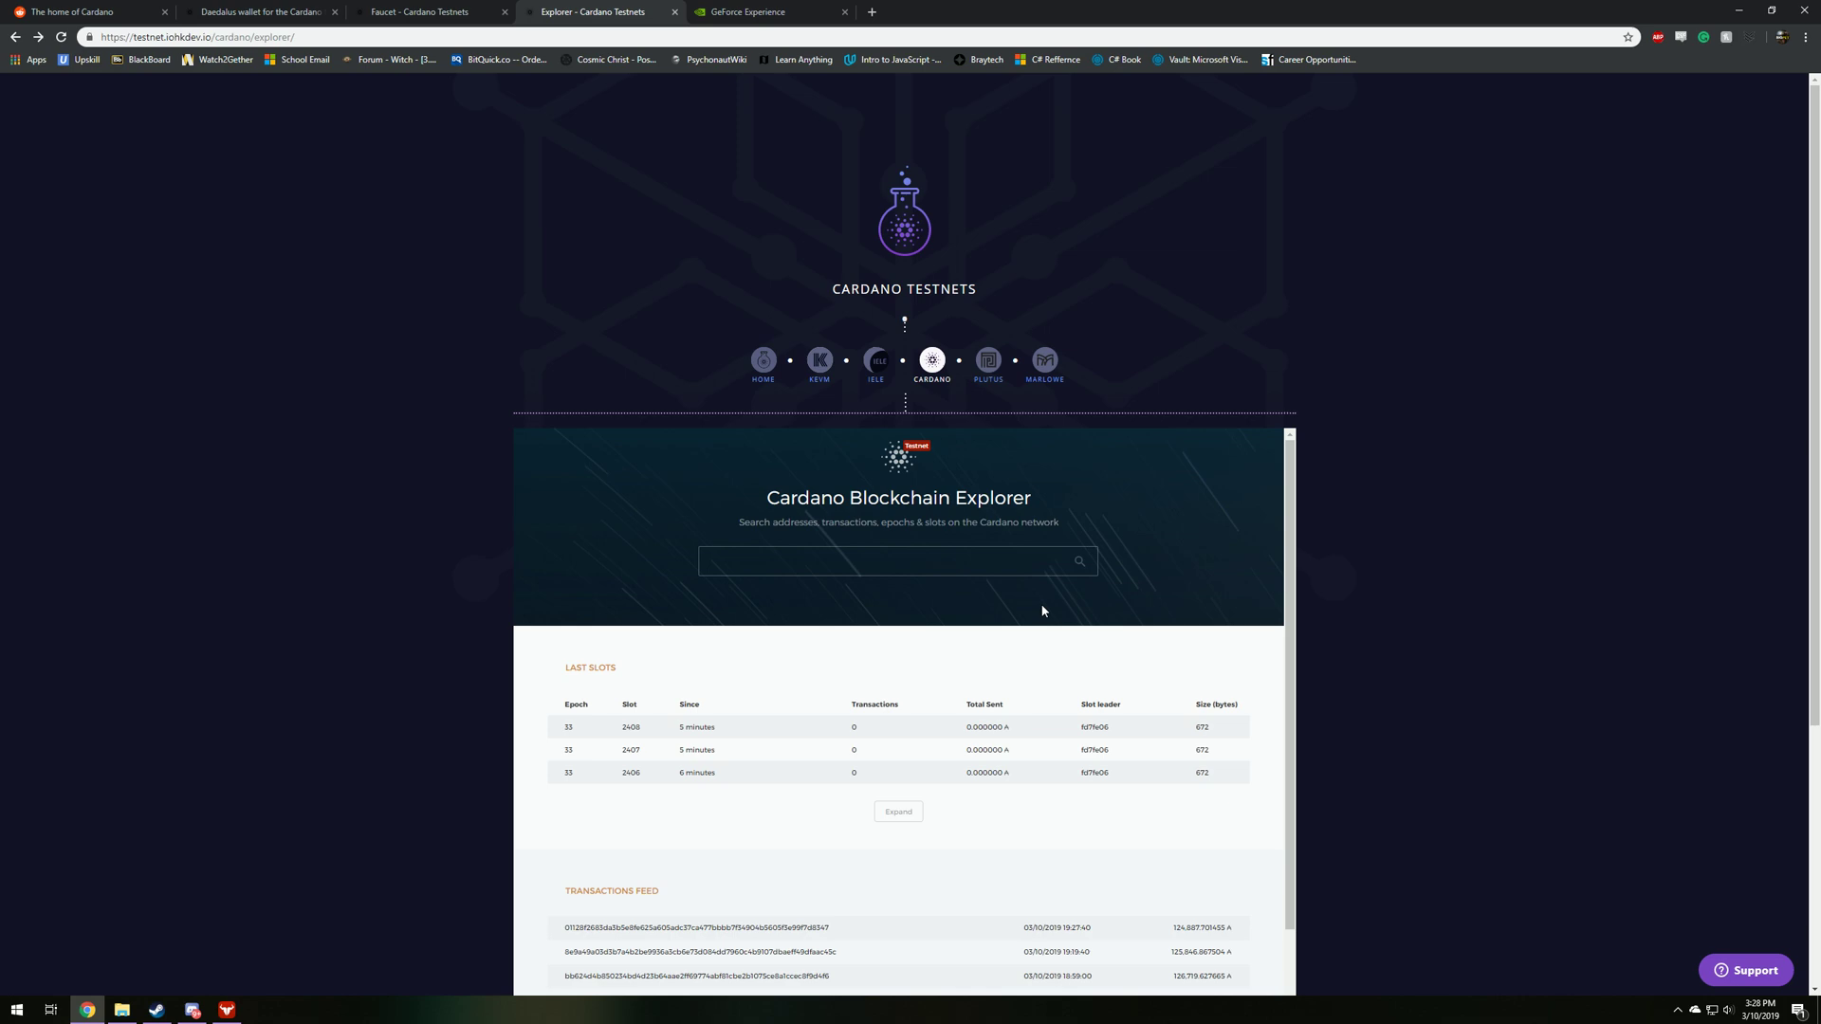
- Open the Daedalus testnet wallet guide and skim down to its faucet section
click(216, 9)
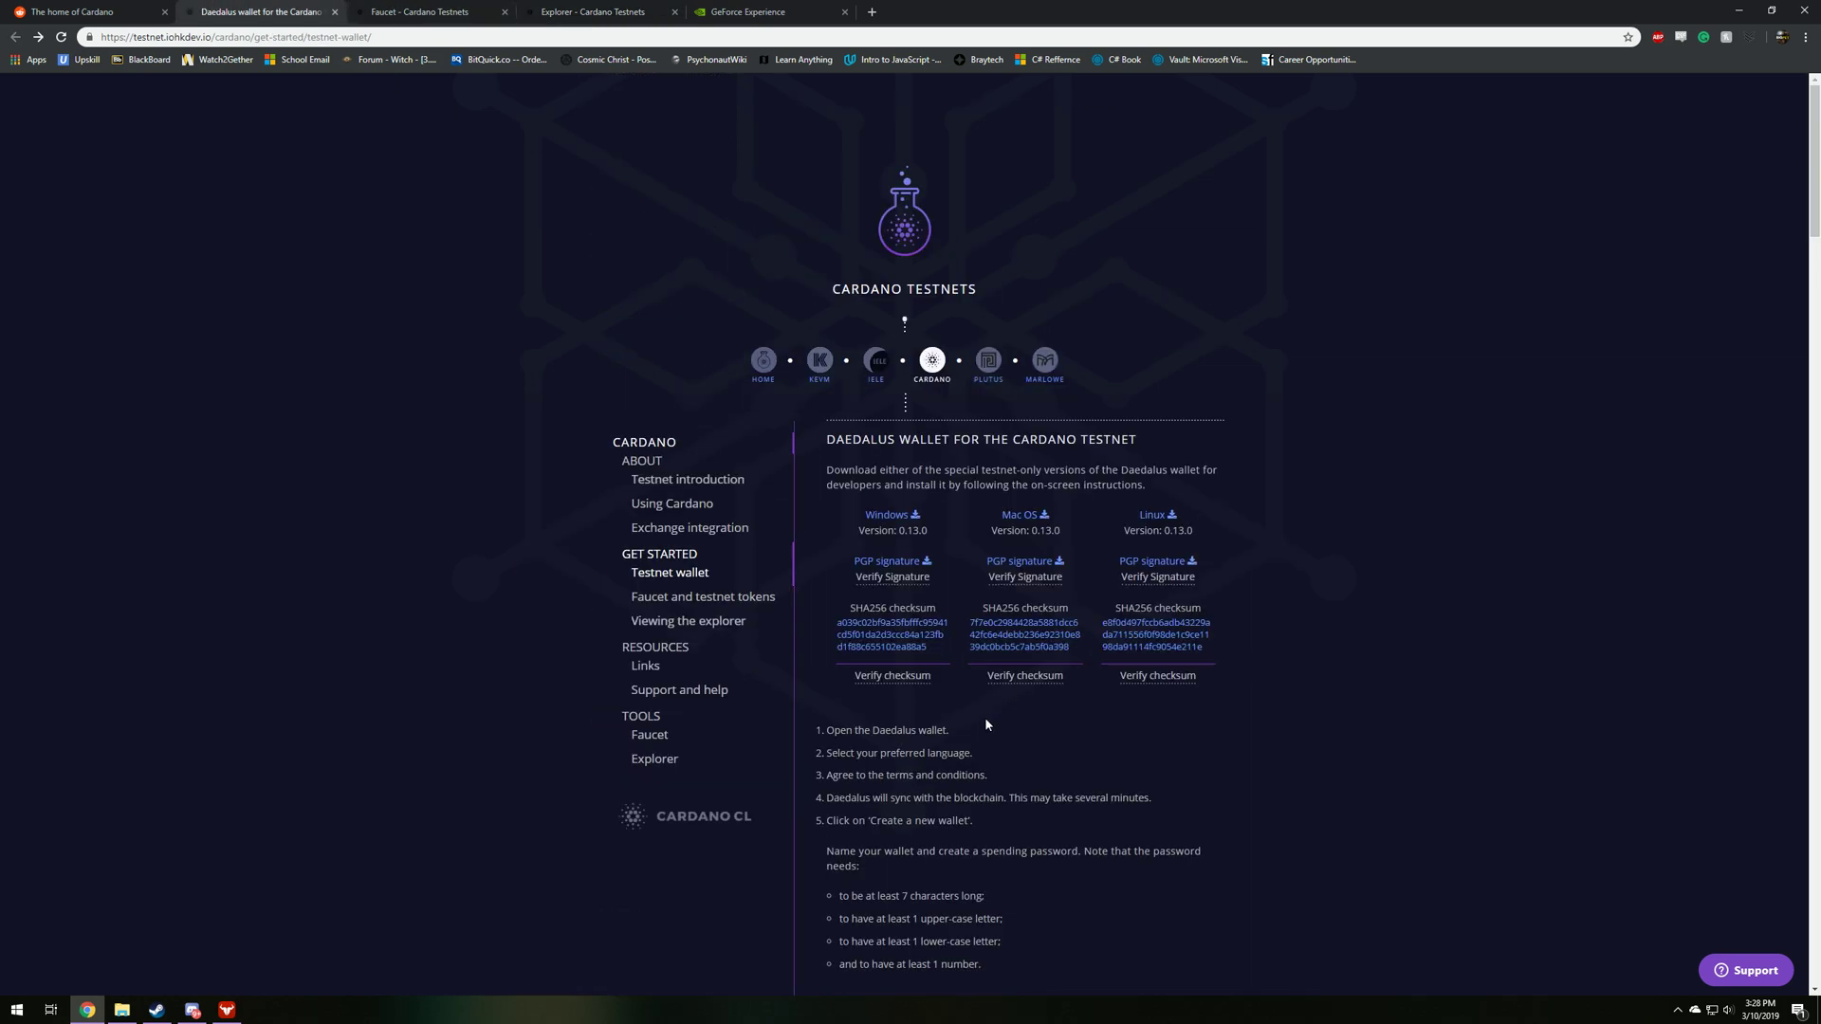
scroll(984, 723, down, 15)
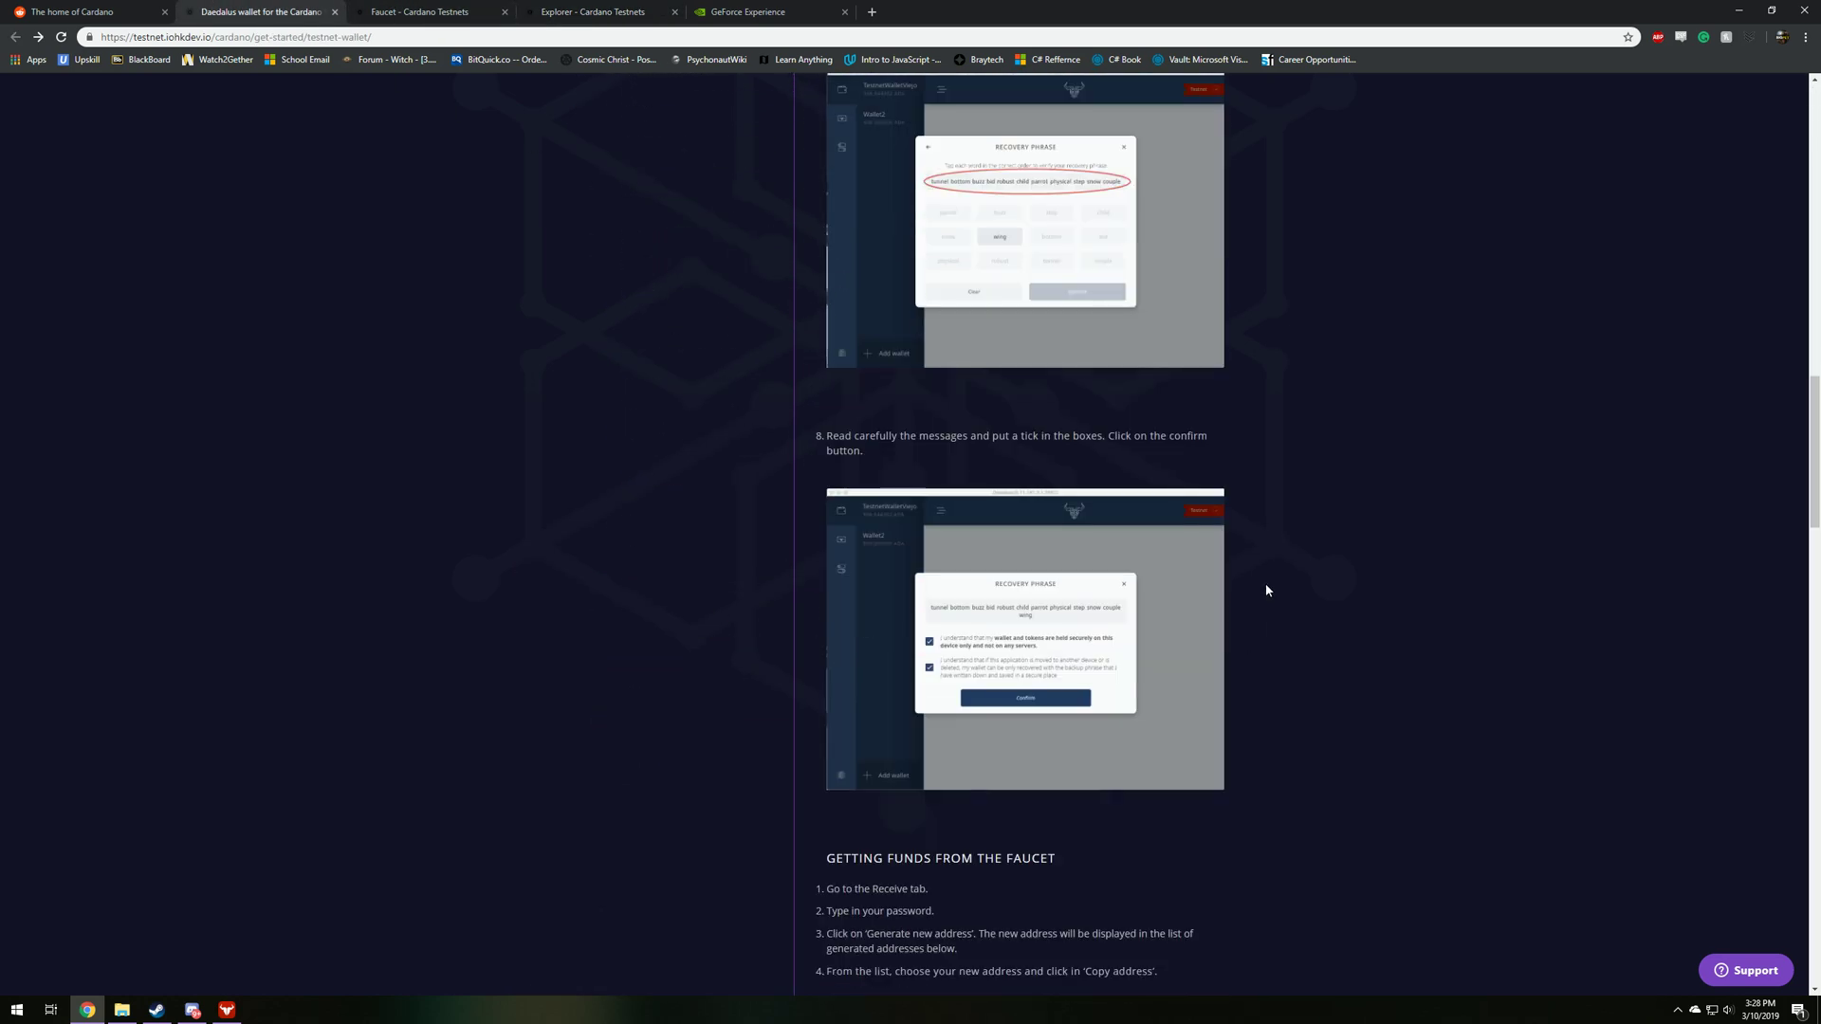
scroll(1264, 585, up, 15)
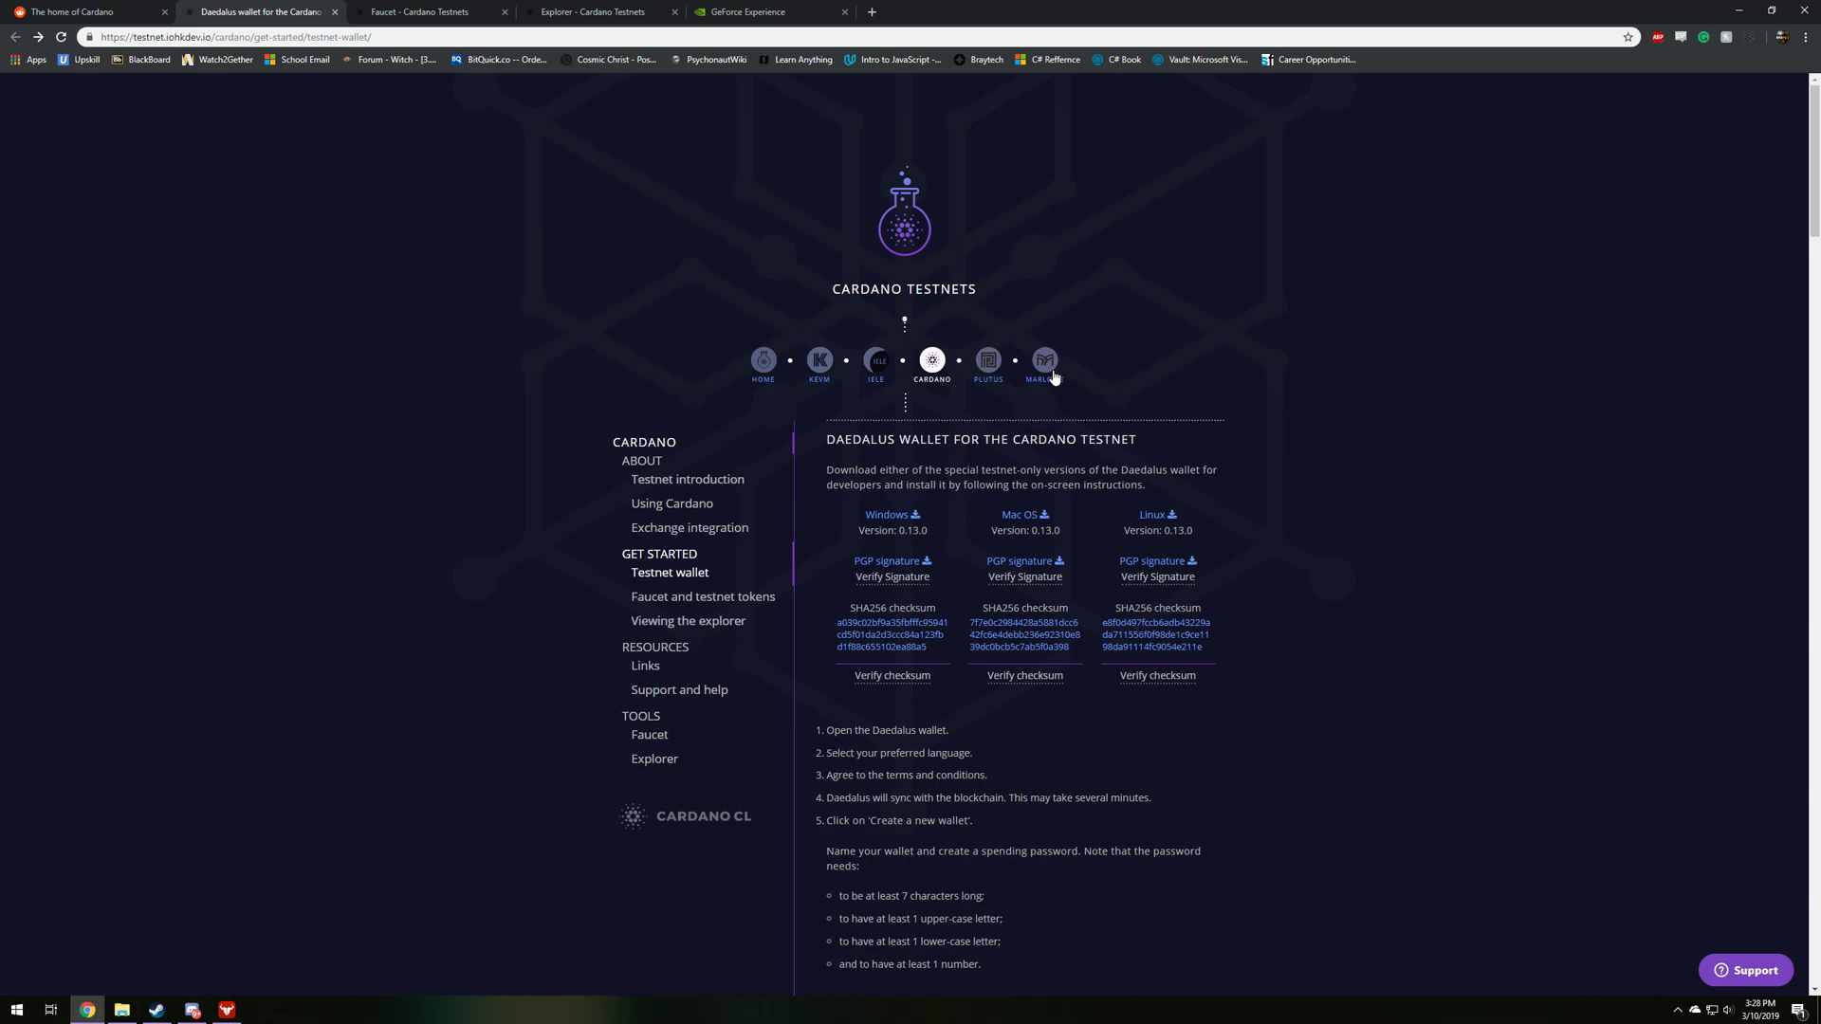
- Open the Long Term Wallet and confirm its 5,129.627328 ADA balance including the 709.040832 ADA deposit
click(227, 1009)
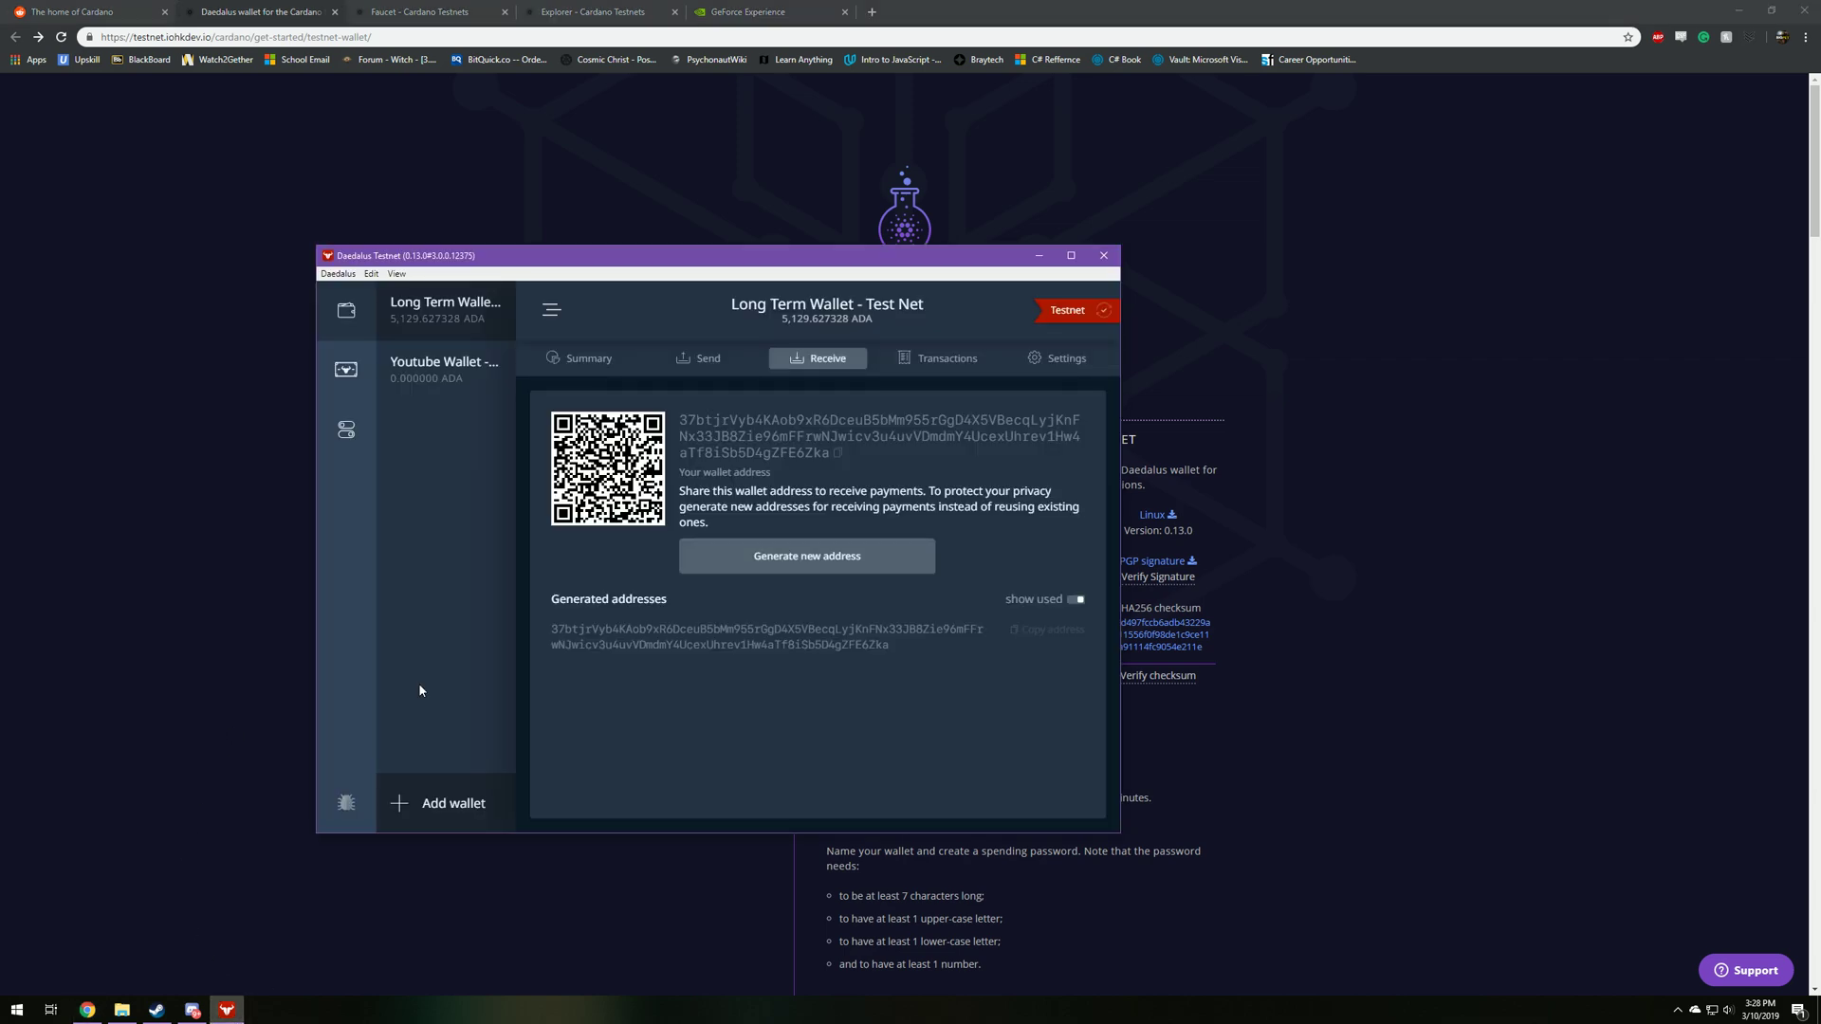
click(442, 320)
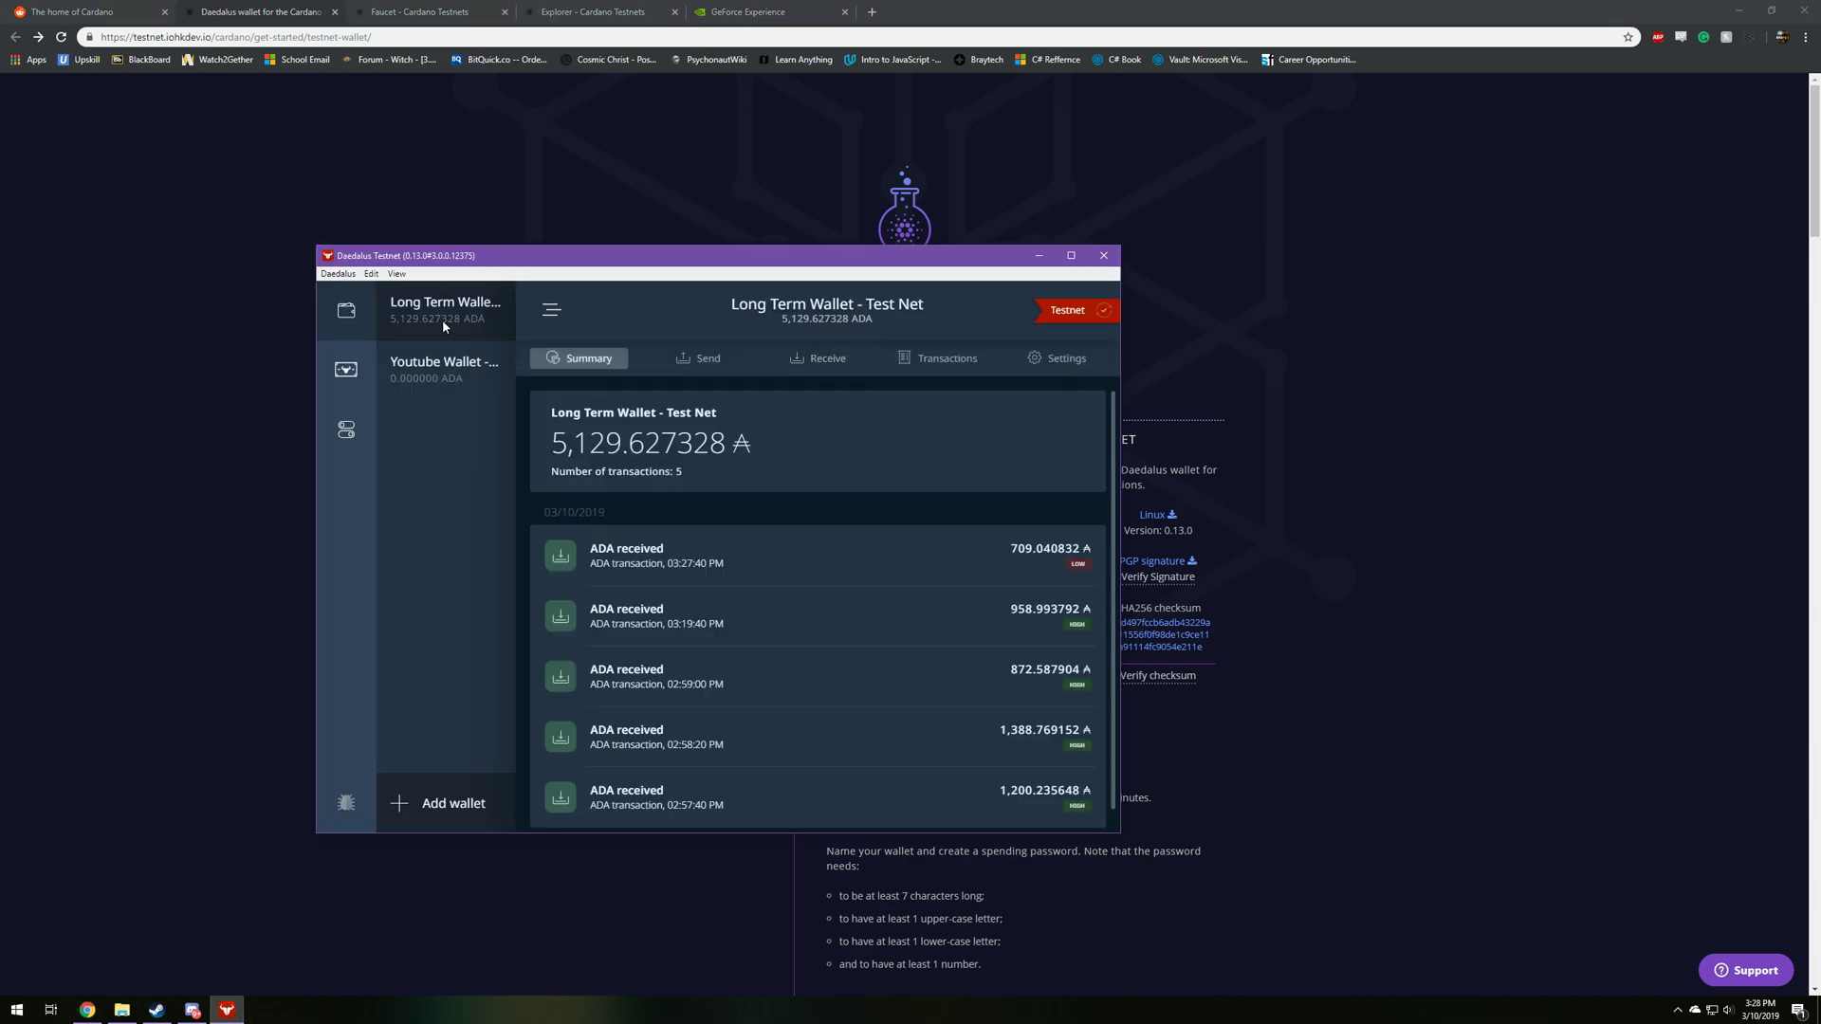
click(832, 361)
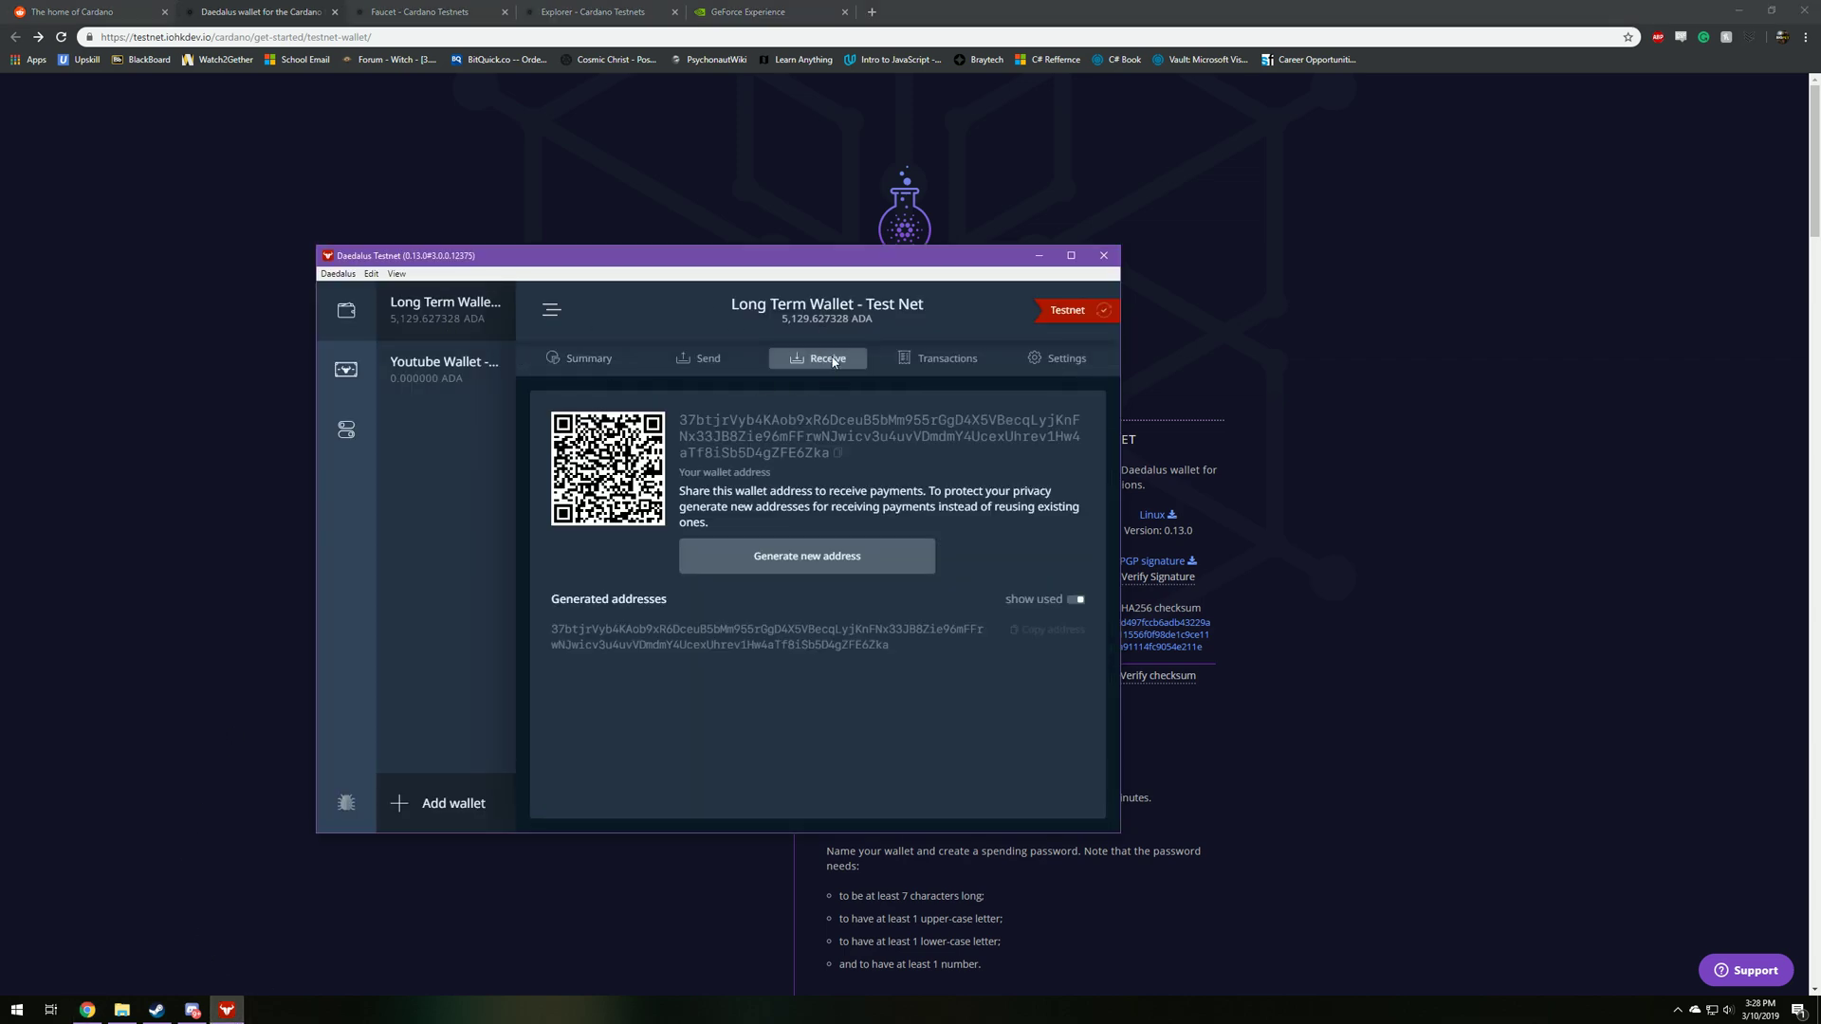
click(720, 365)
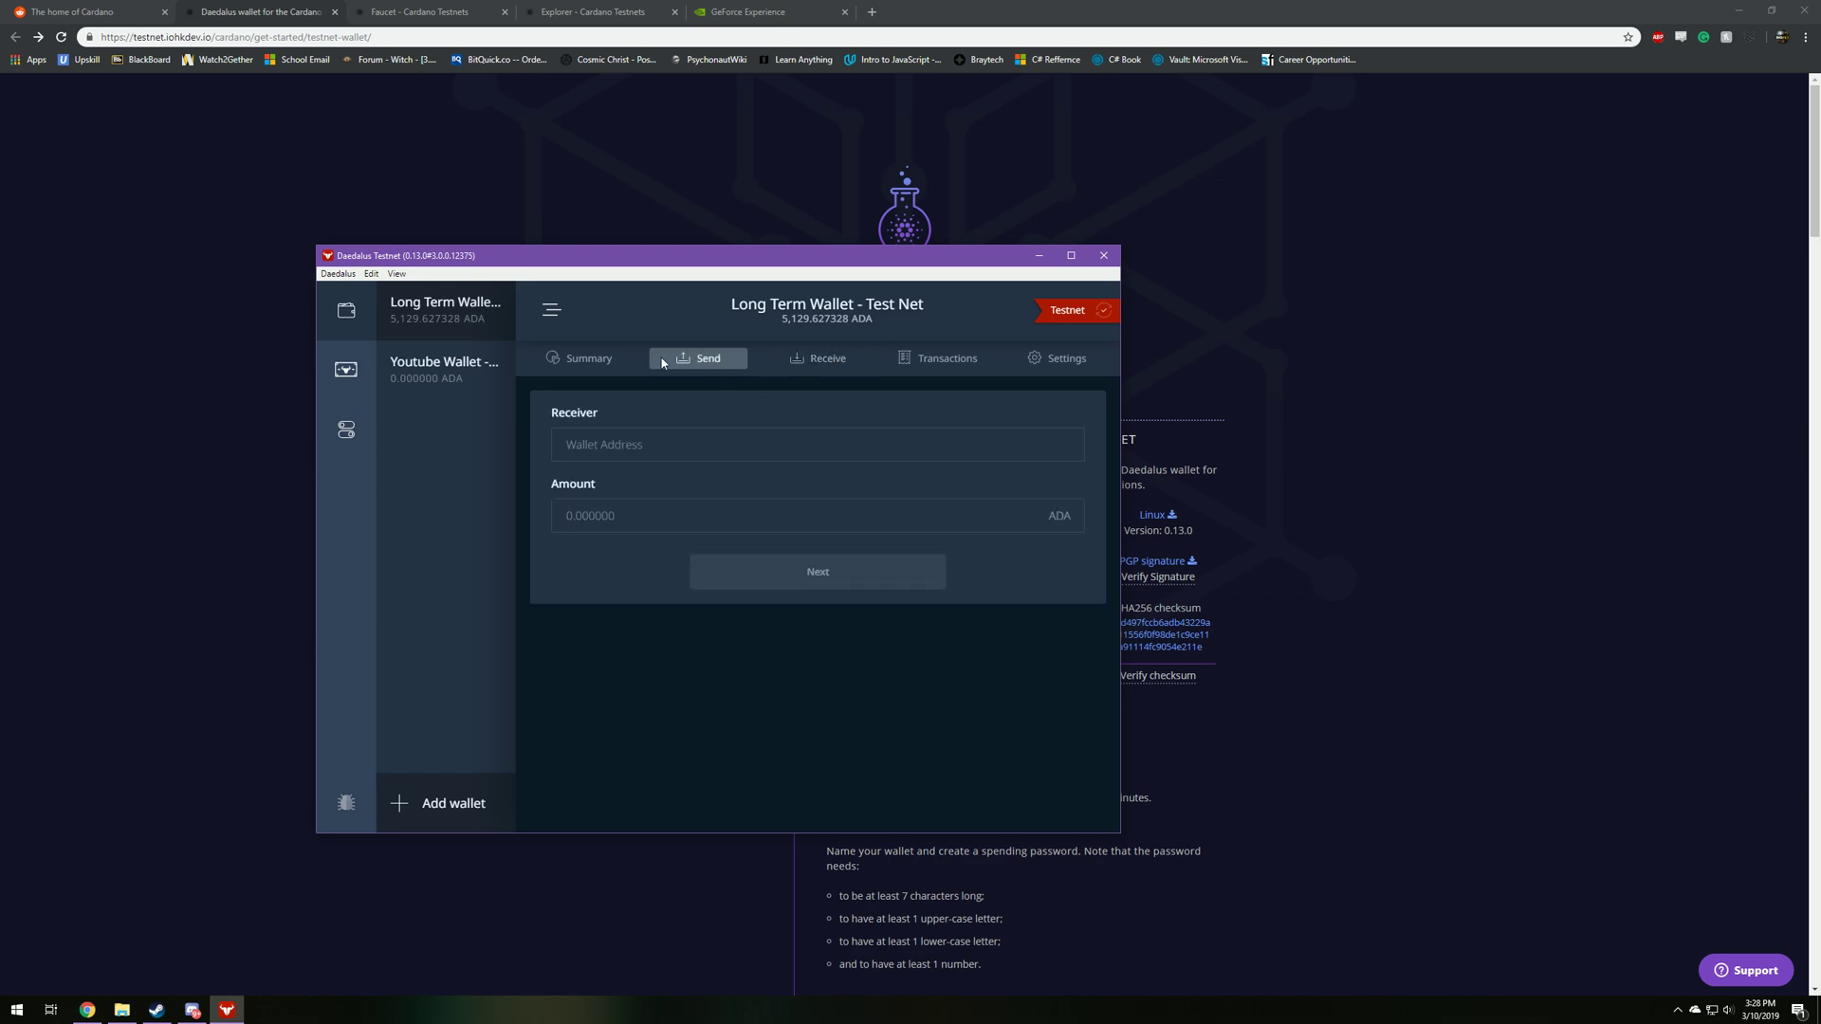
click(575, 365)
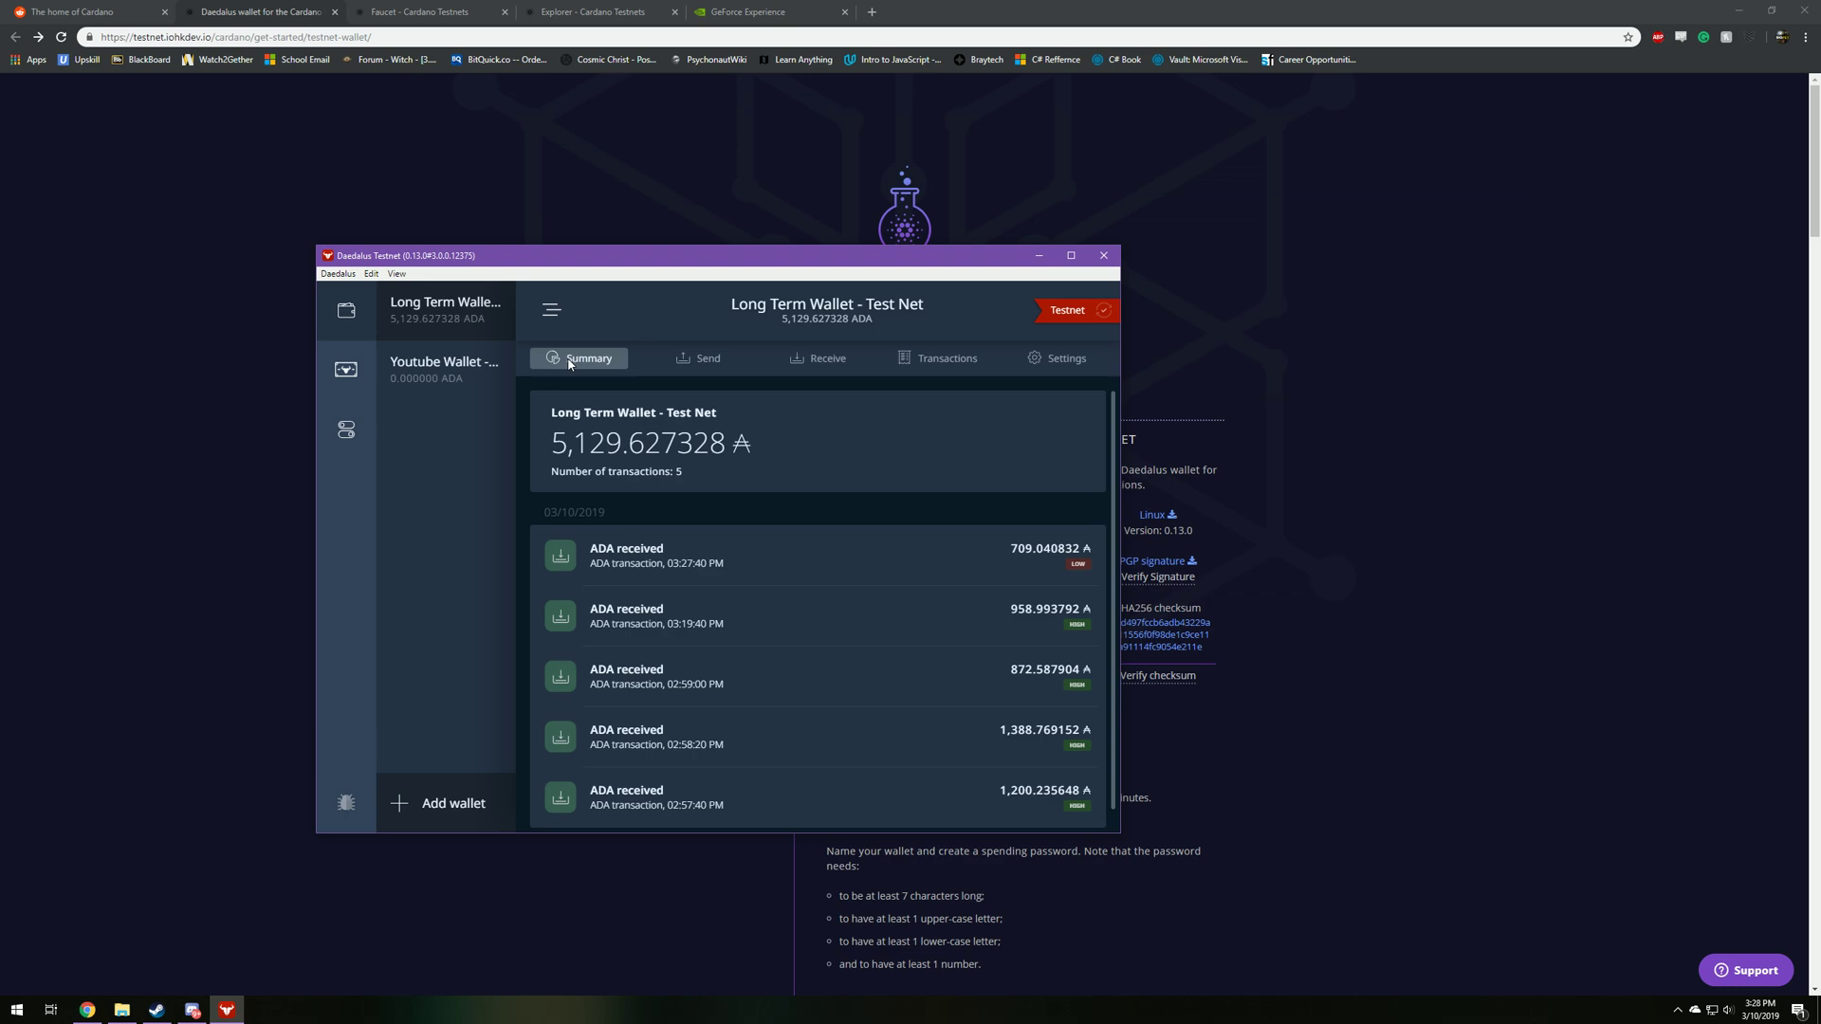